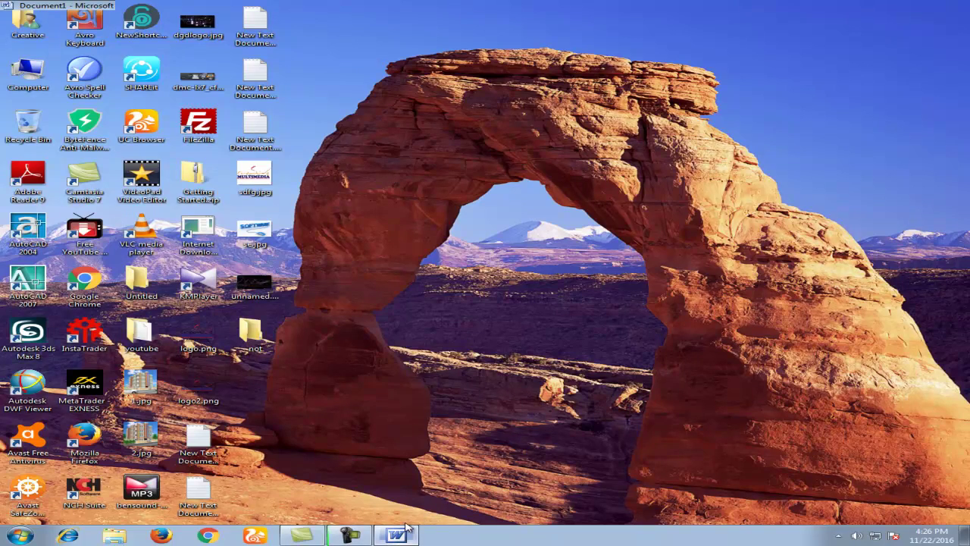
Restore the blank Document1 Word window from the taskbar.
click(396, 535)
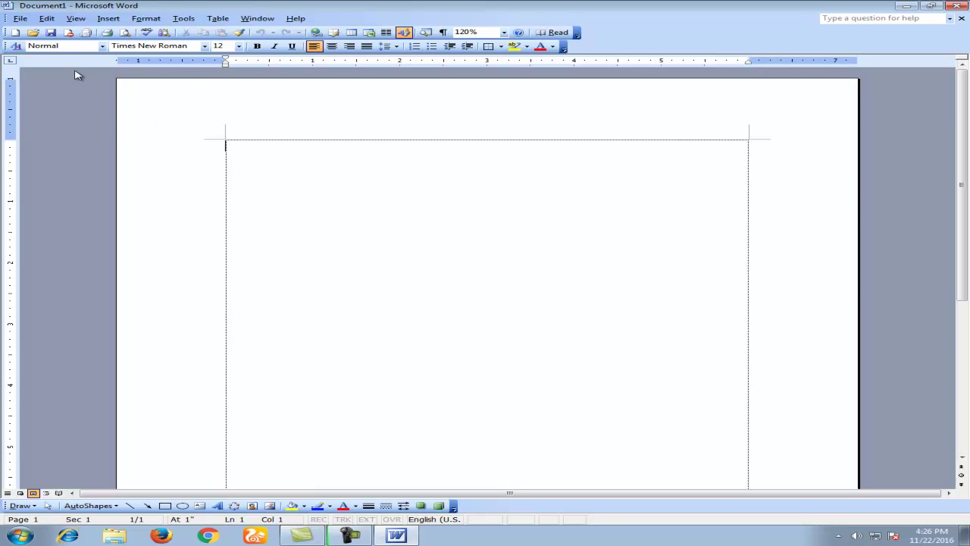
click(79, 21)
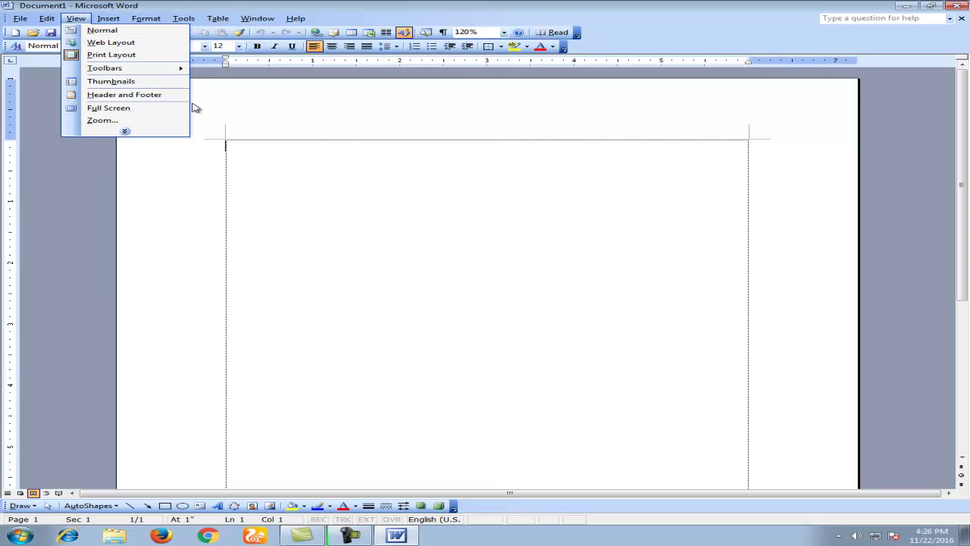
click(349, 228)
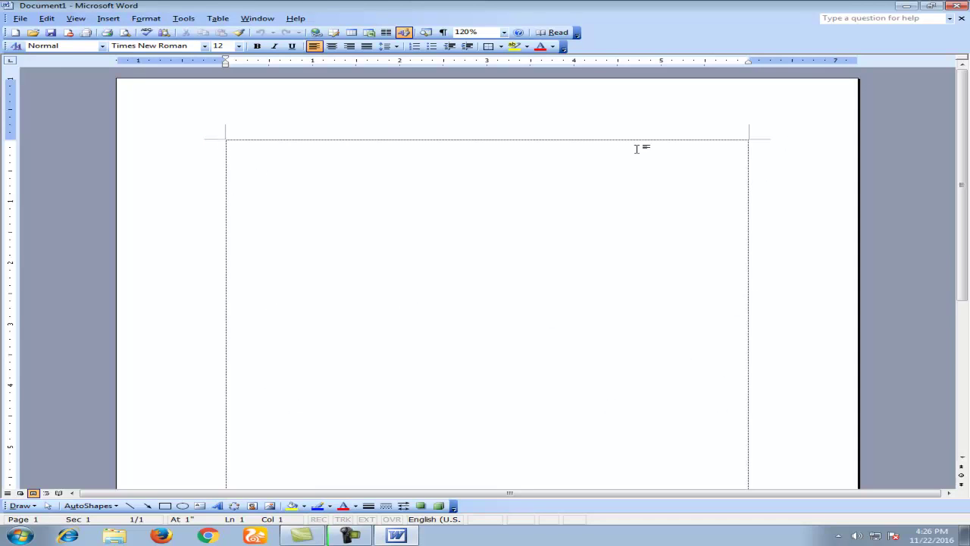
click(76, 18)
click(91, 31)
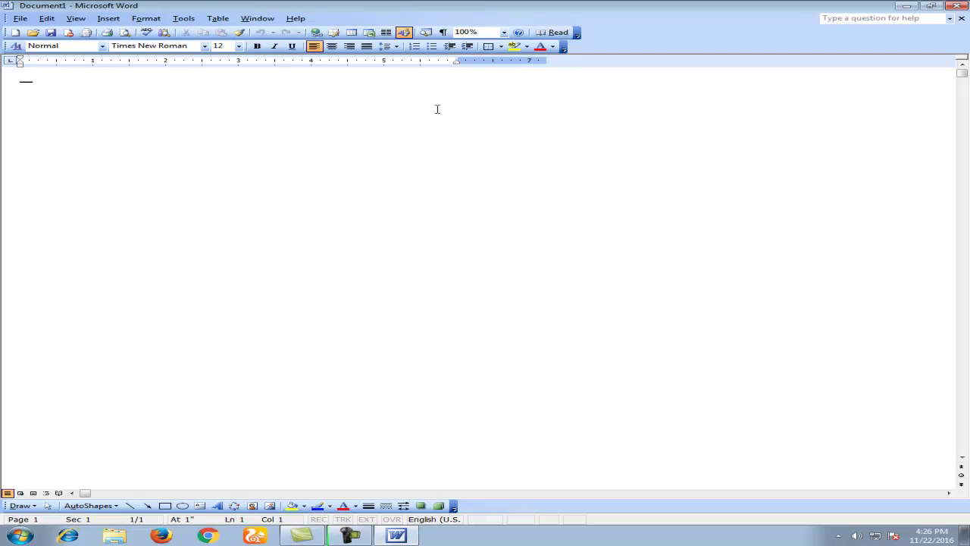
click(81, 19)
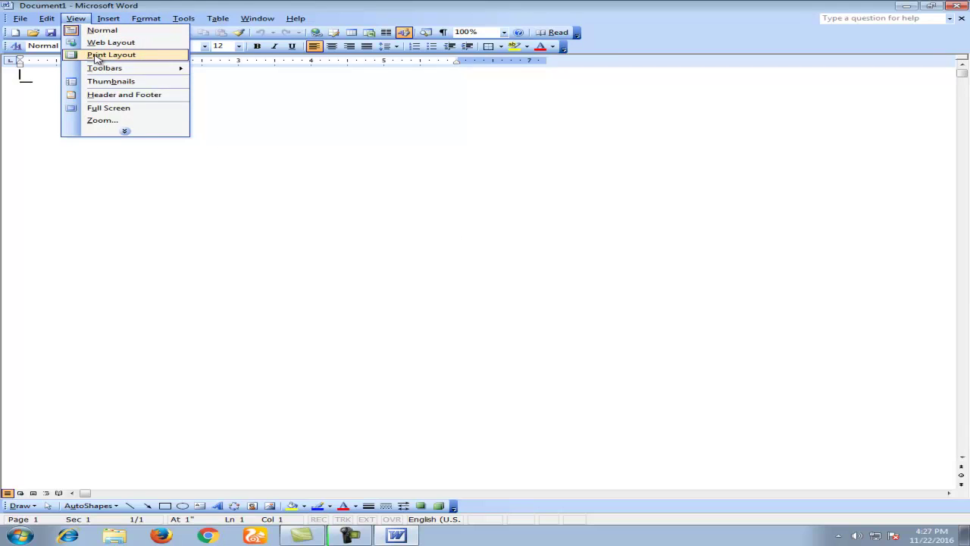
click(97, 56)
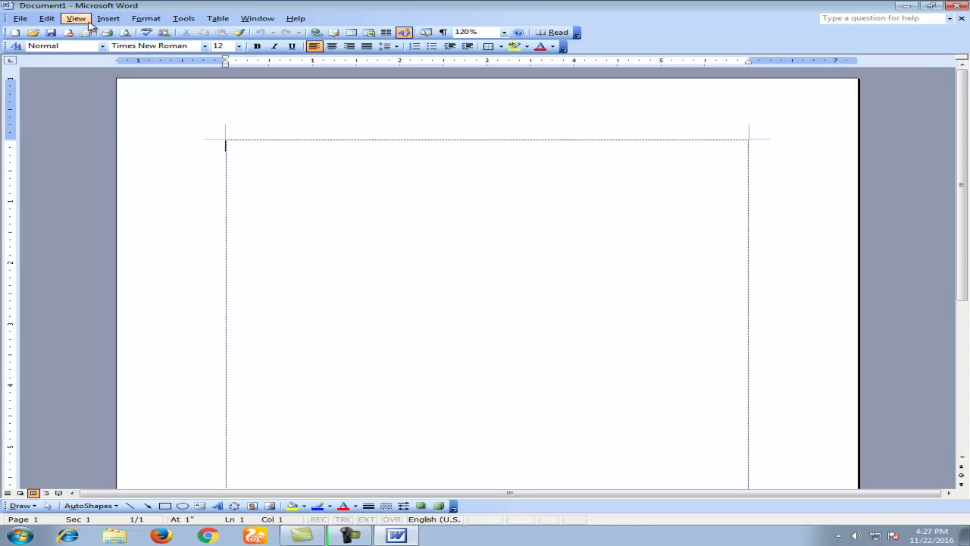
click(87, 22)
mouse_move(116, 71)
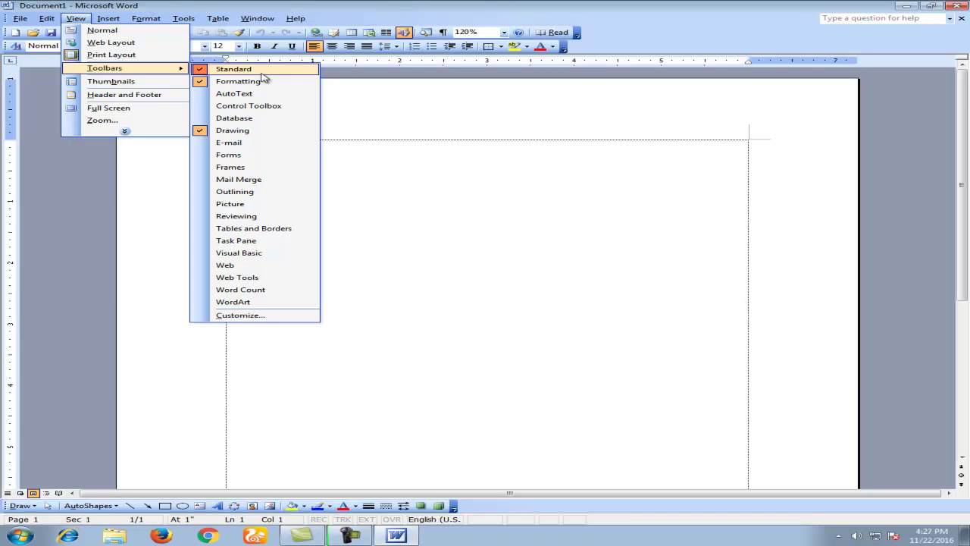
click(202, 70)
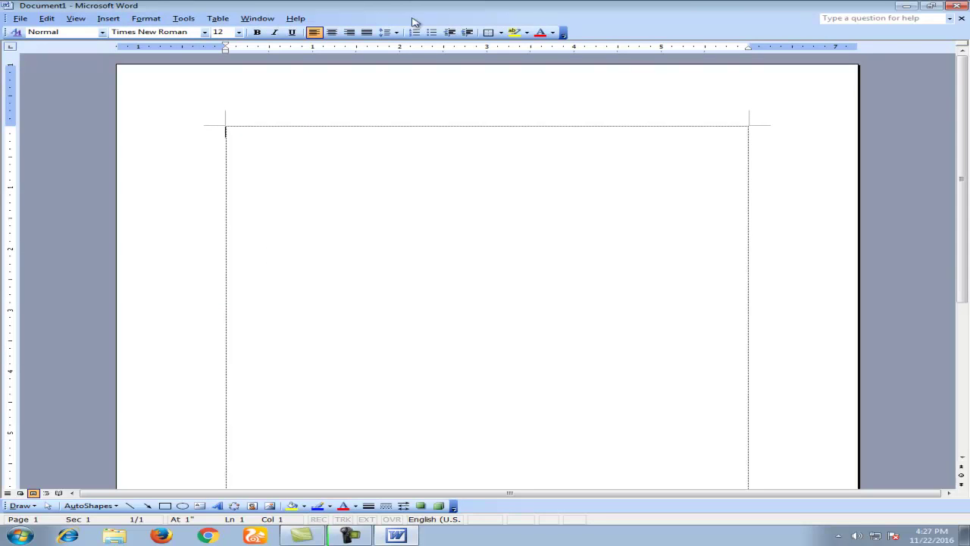
click(76, 18)
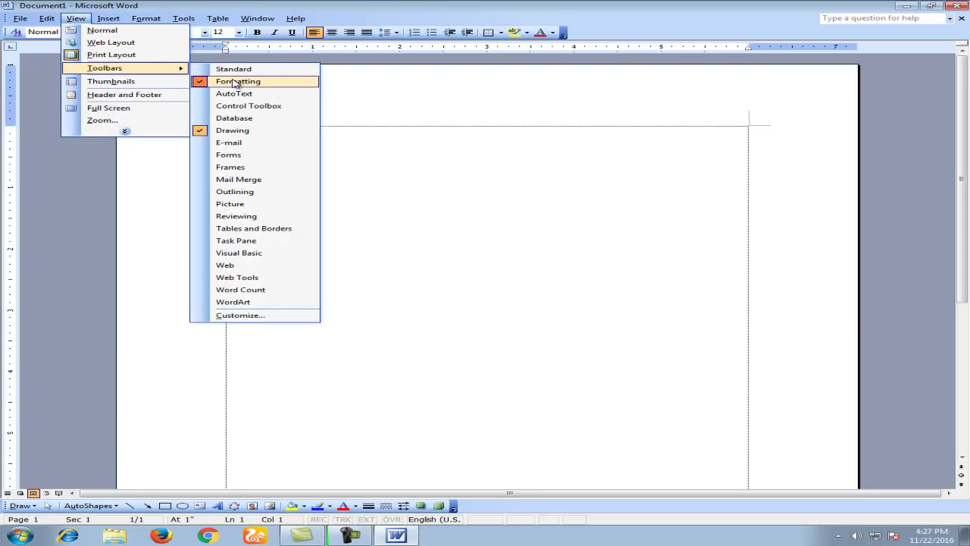
click(202, 81)
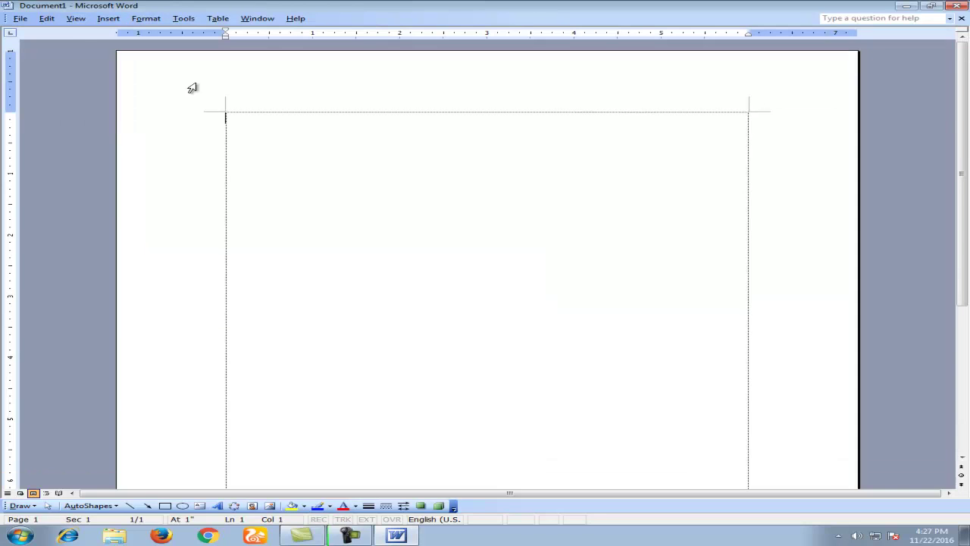
click(76, 19)
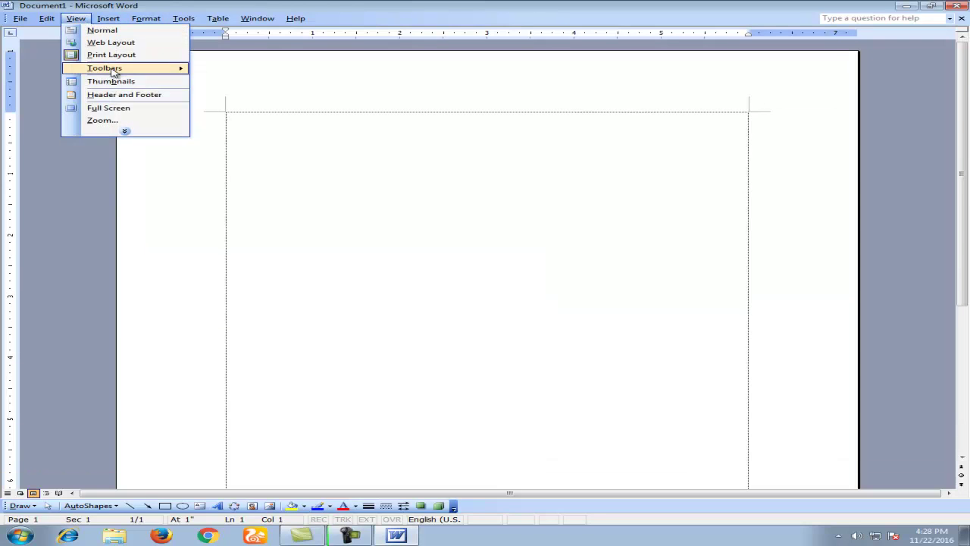
mouse_move(171, 68)
click(232, 130)
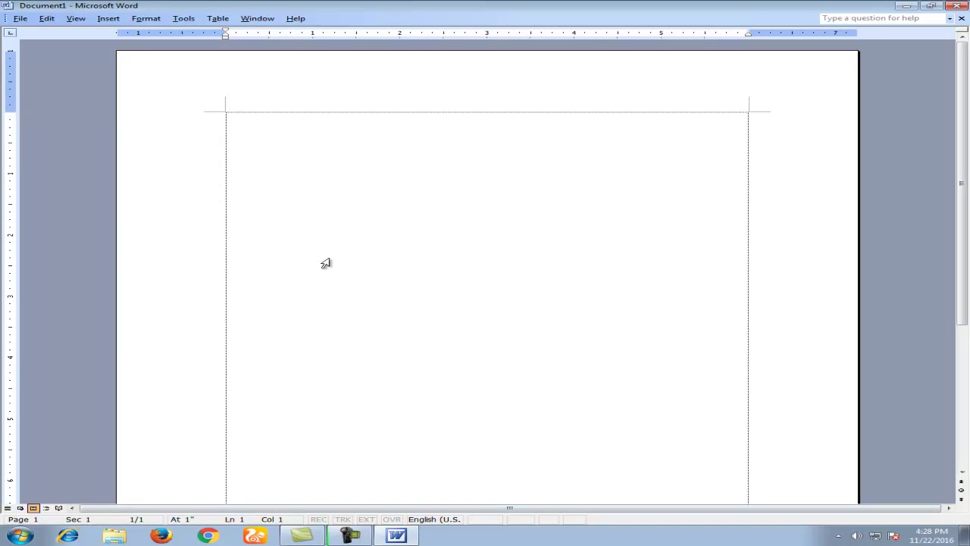
click(76, 18)
mouse_move(152, 68)
click(261, 69)
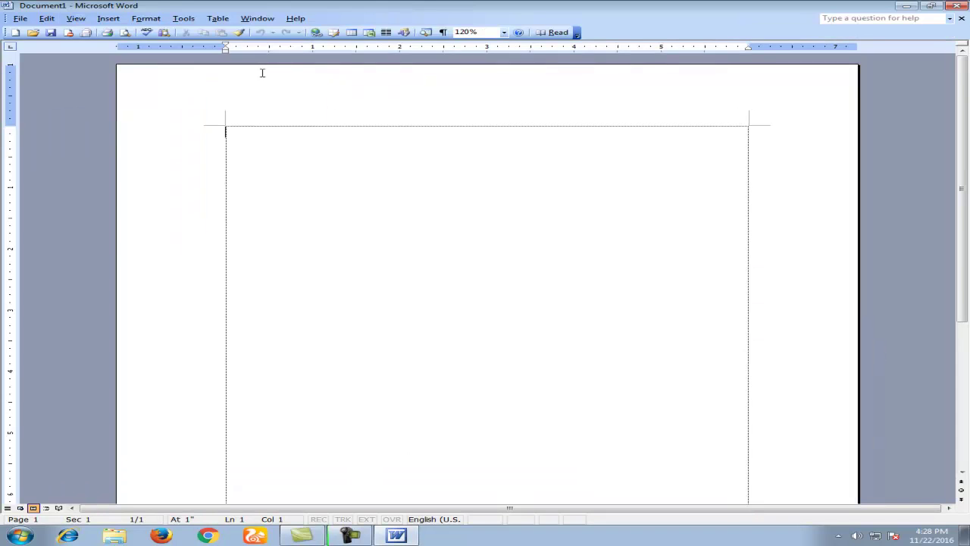
click(76, 18)
click(197, 81)
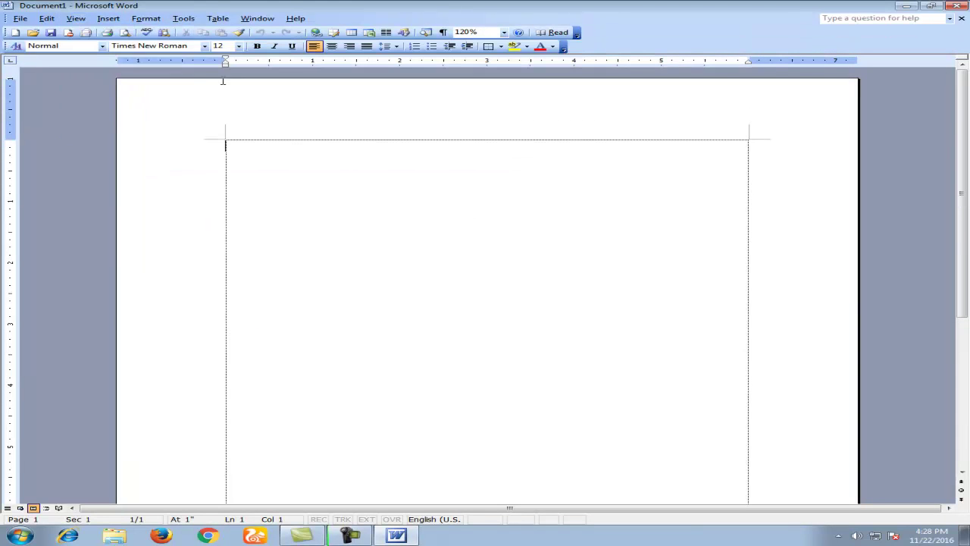
click(76, 18)
click(258, 130)
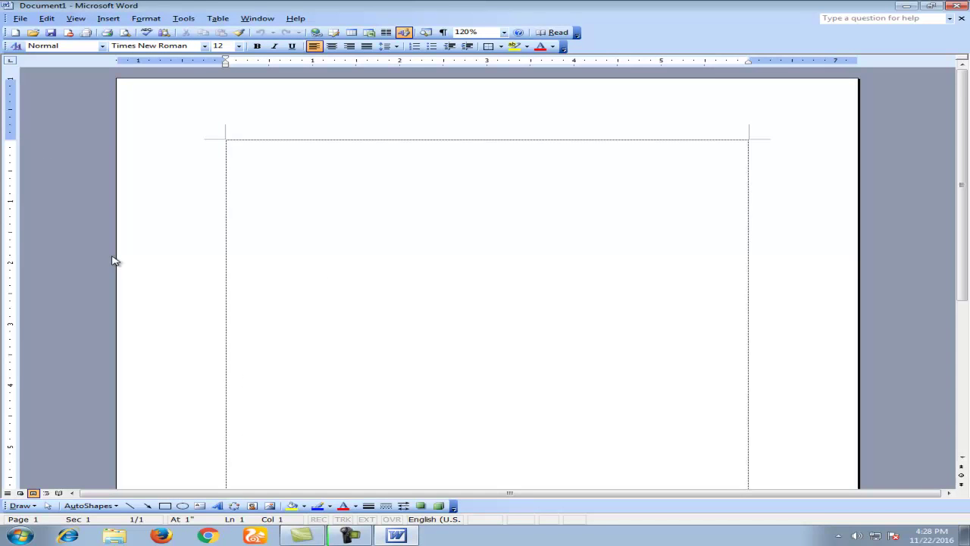
right_click(670, 47)
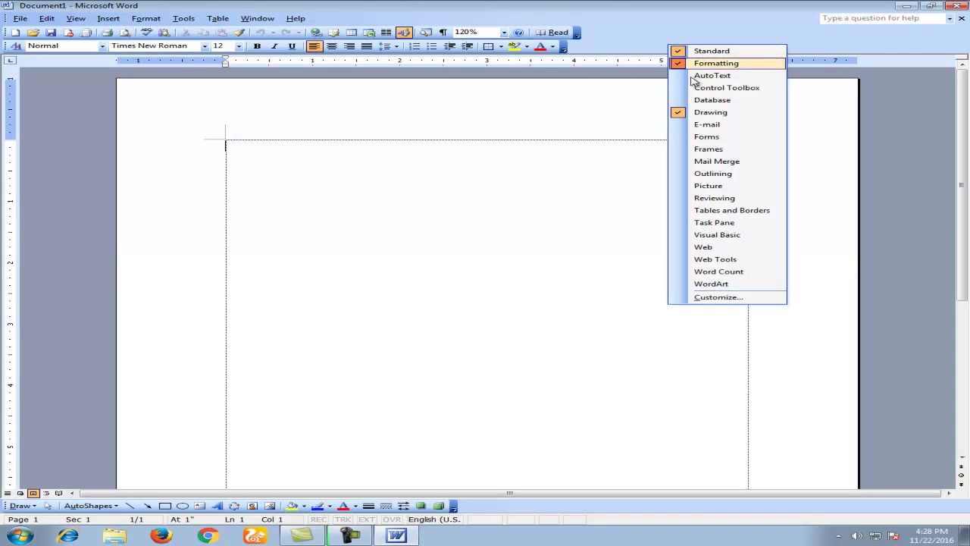
right_click(594, 22)
right_click(741, 39)
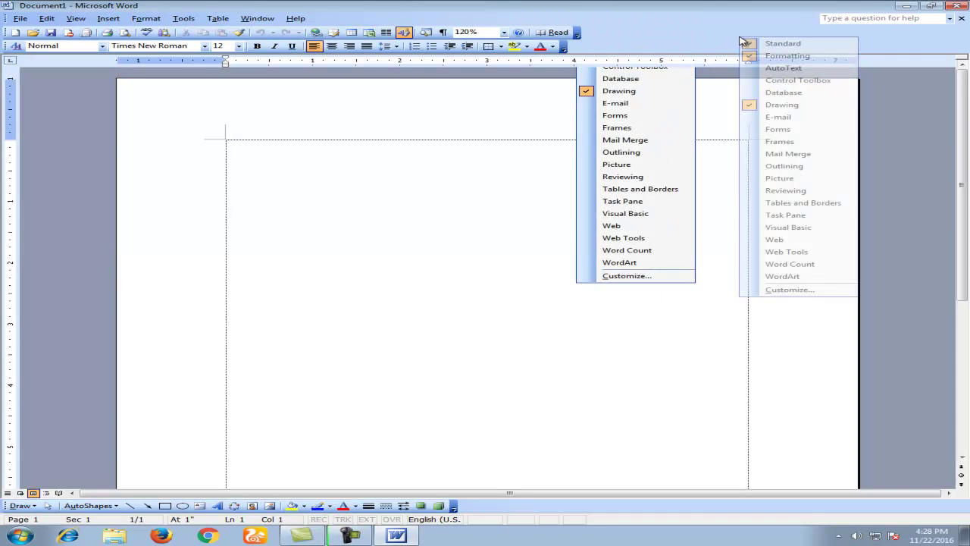
right_click(688, 28)
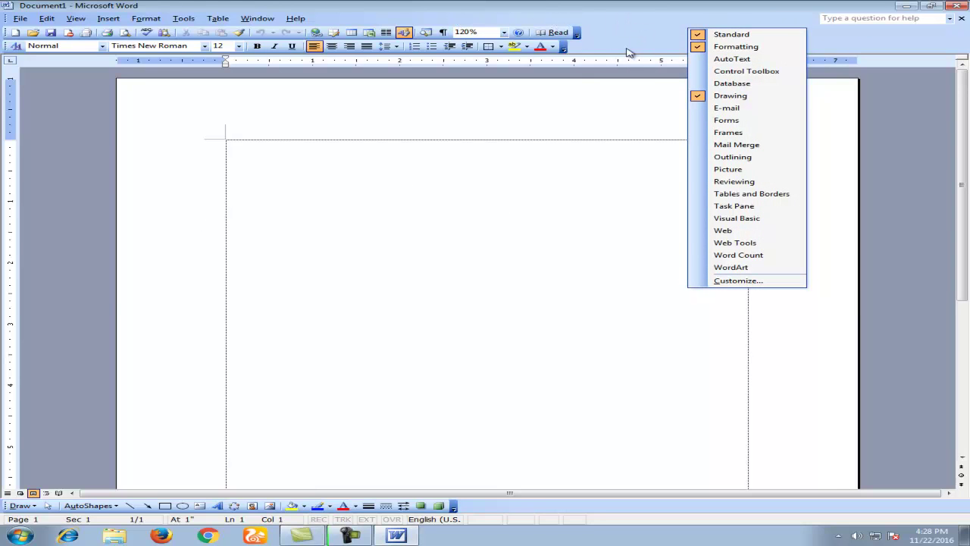
right_click(628, 37)
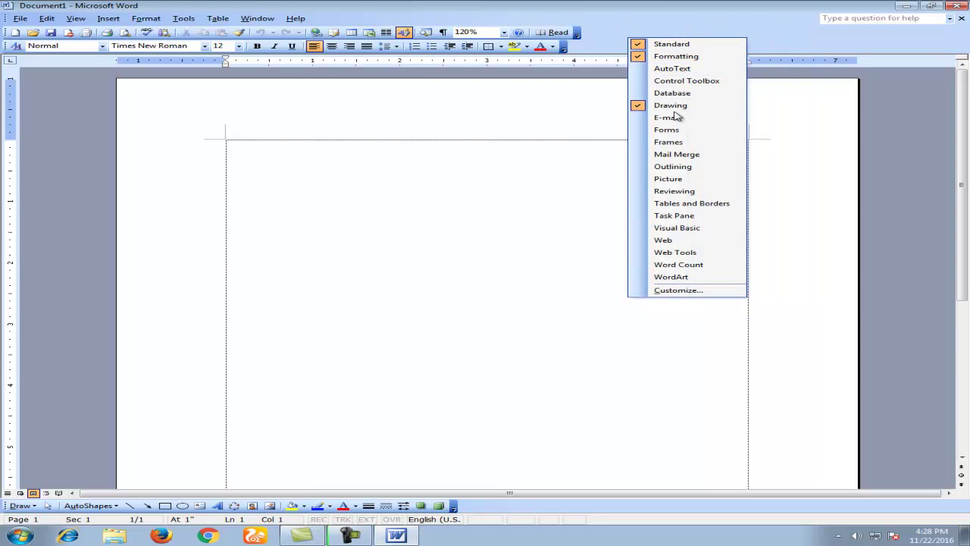
click(632, 34)
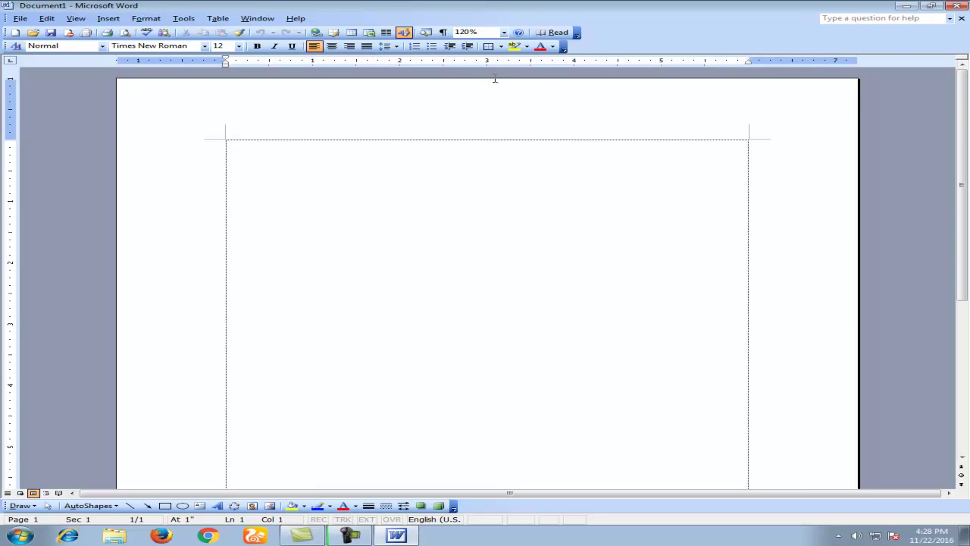
click(85, 23)
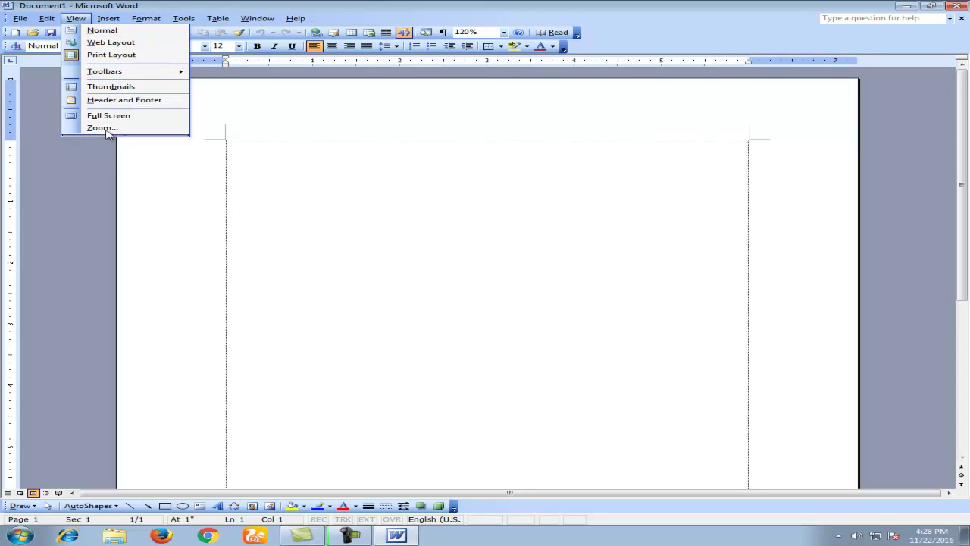
mouse_move(108, 133)
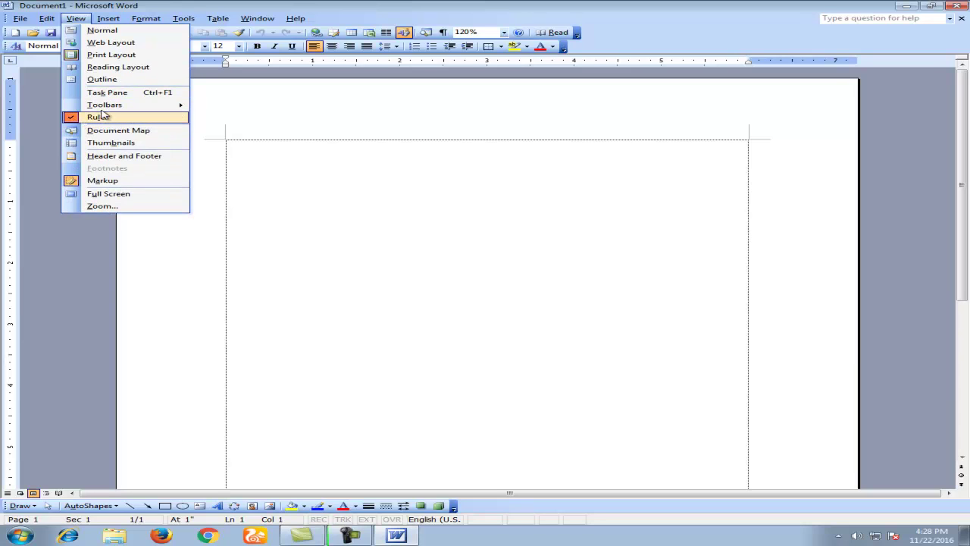
mouse_move(174, 105)
click(97, 117)
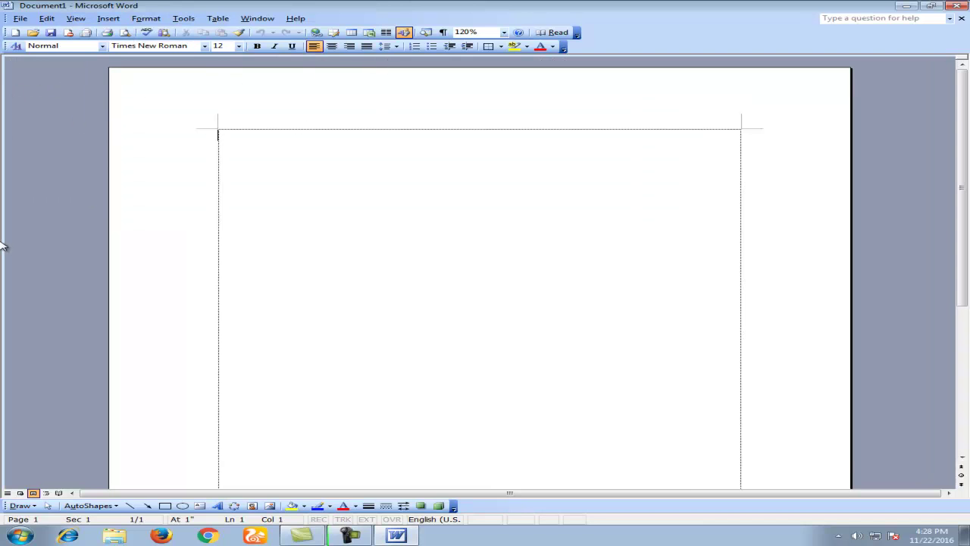
click(76, 18)
click(99, 79)
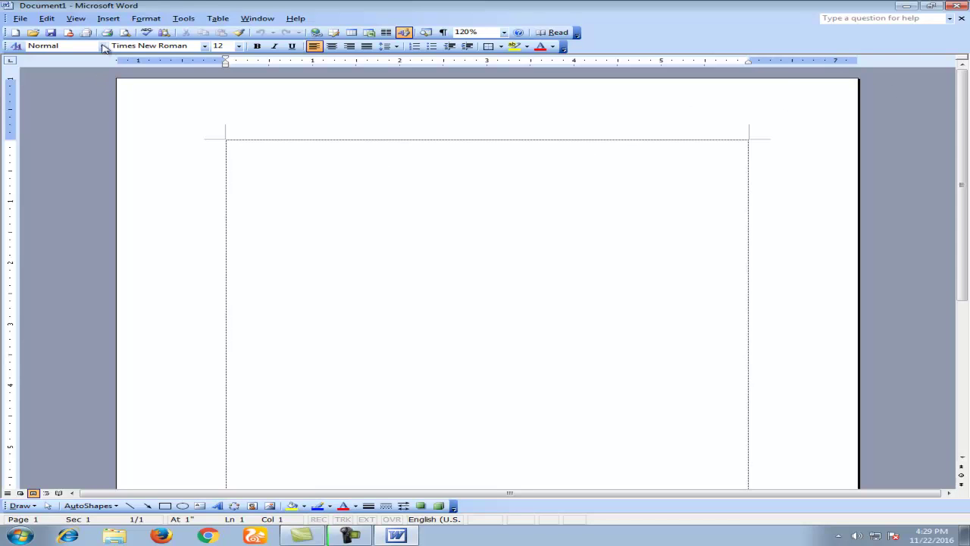
Open Header and Footer view from the View menu and enter 'Creative' in the header.
click(75, 18)
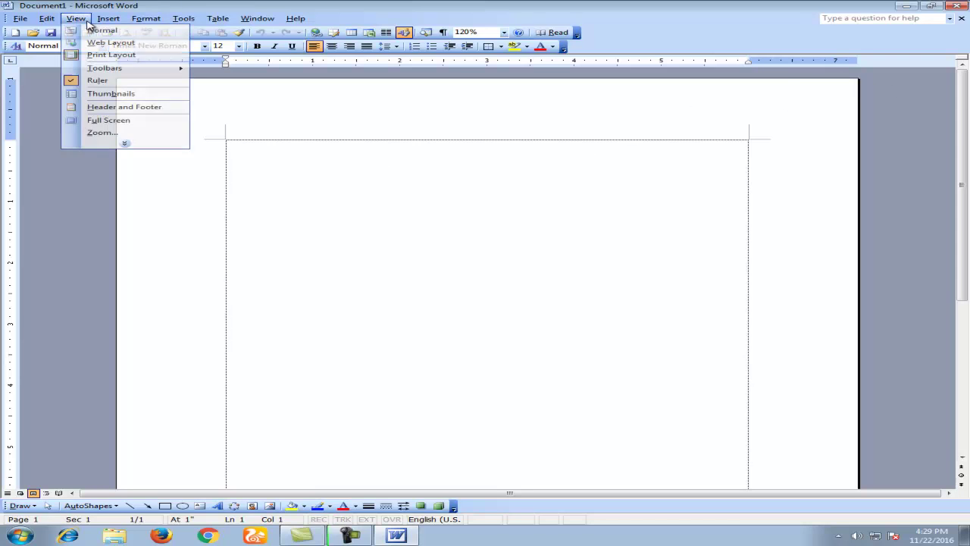
click(113, 106)
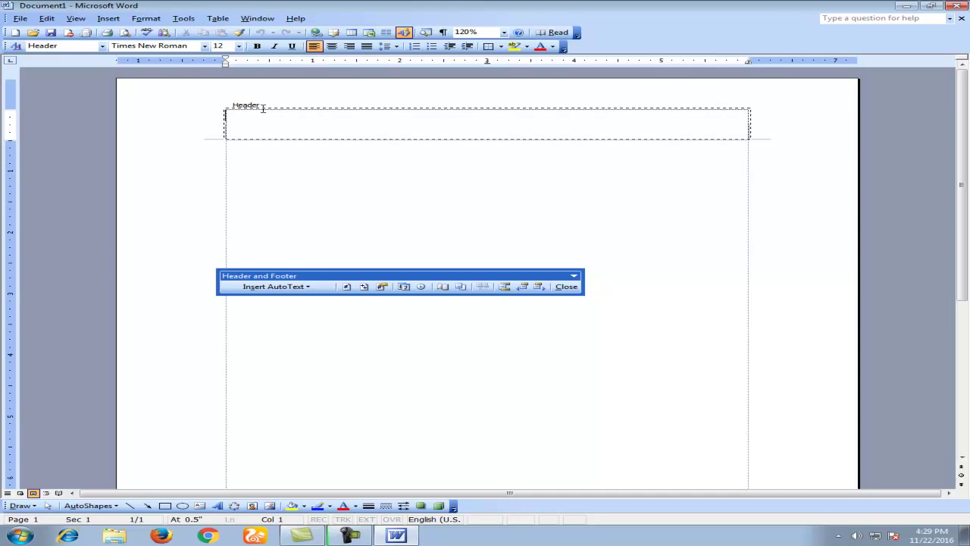
drag(968, 205, 968, 360)
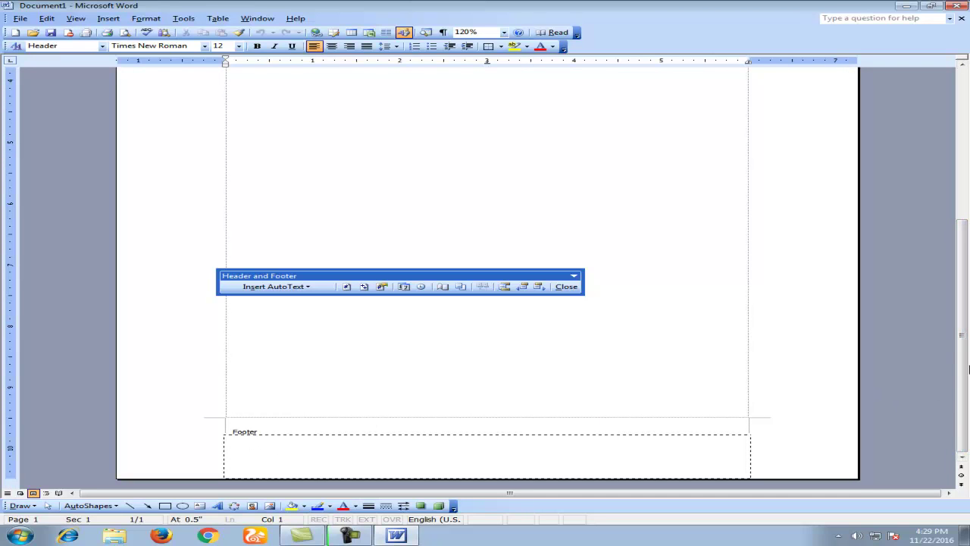
drag(968, 368, 968, 209)
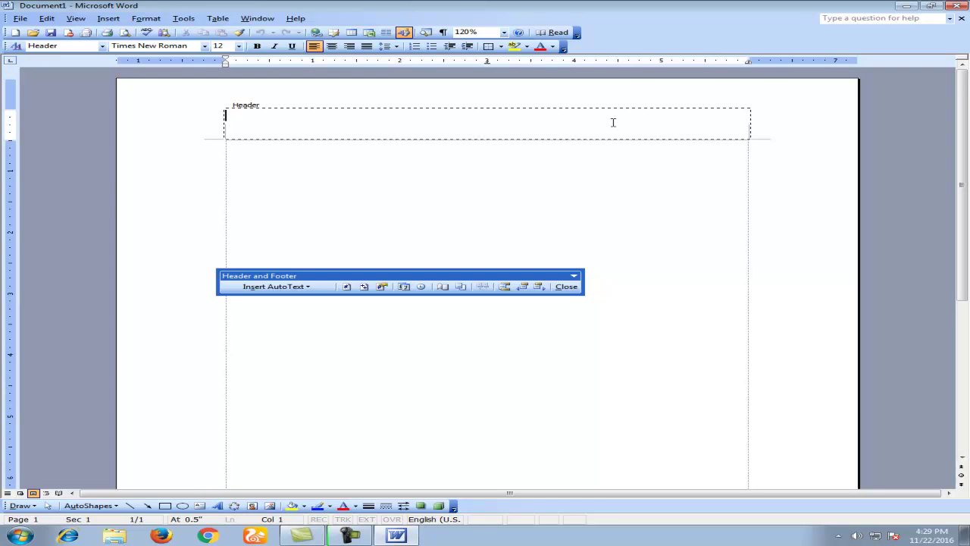
drag(967, 188, 967, 341)
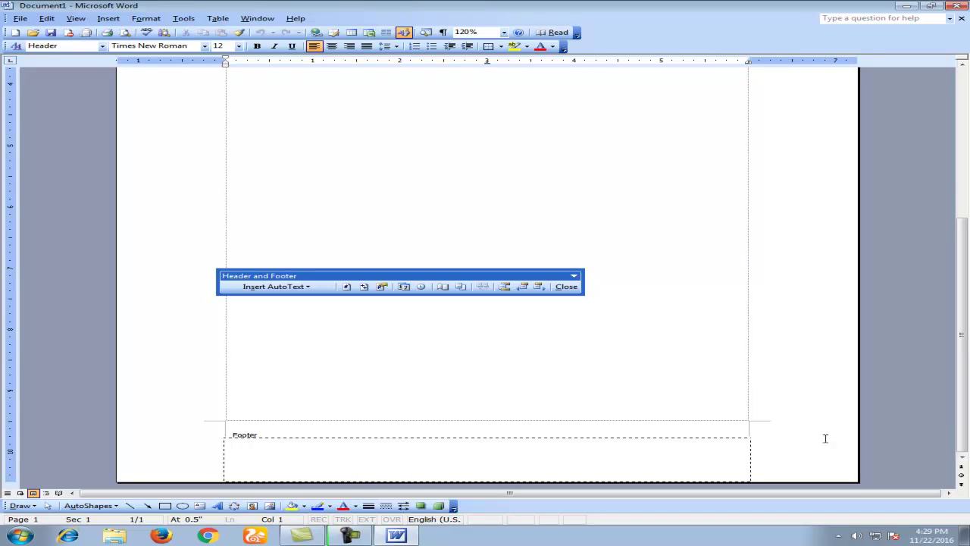
drag(967, 350, 938, 158)
mouse_move(451, 244)
mouse_down()
mouse_move(392, 247)
mouse_move(491, 243)
mouse_up()
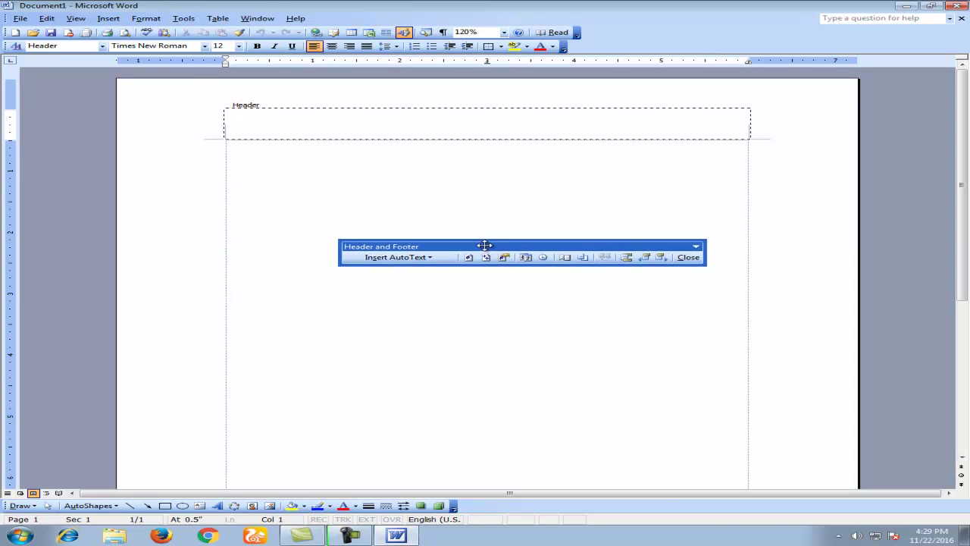
drag(492, 244, 432, 246)
text(Crea)
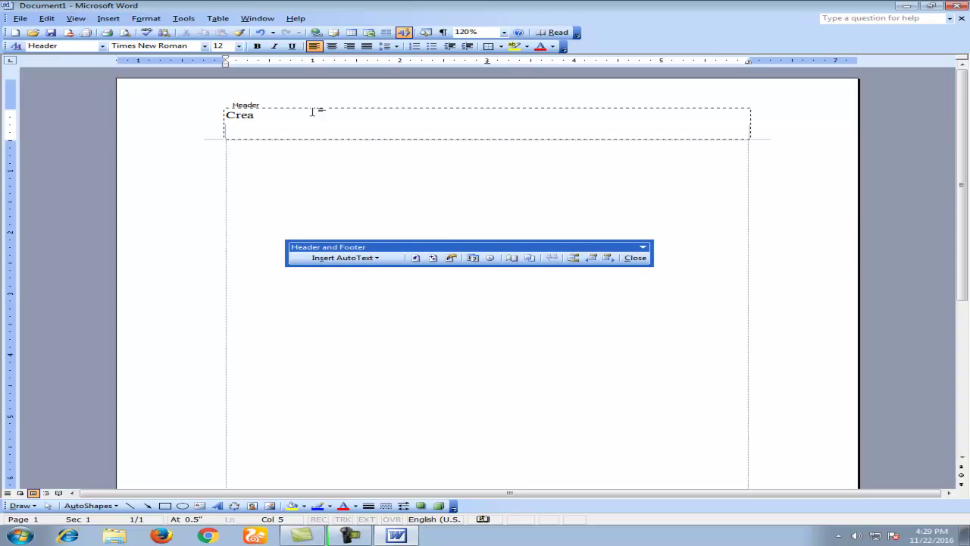
text(tive)
Type 'Multimedia' in the footer and close Header and Footer view.
drag(963, 164, 963, 316)
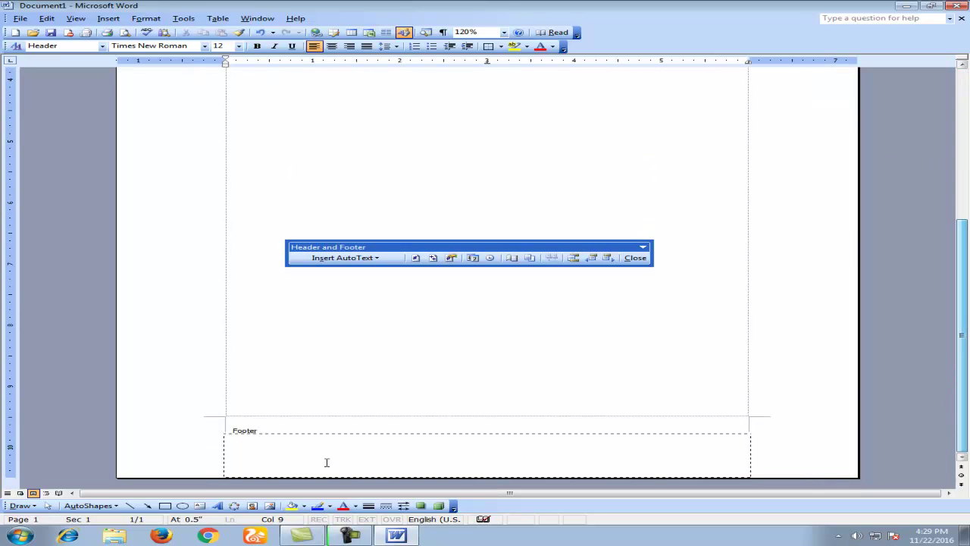
click(257, 442)
text(Mul)
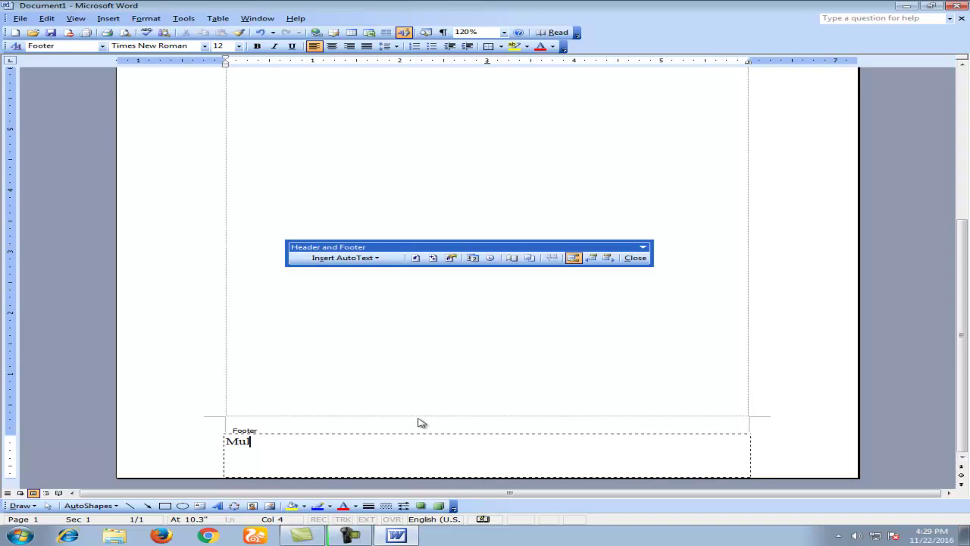
text(timed)
text(ia)
click(639, 261)
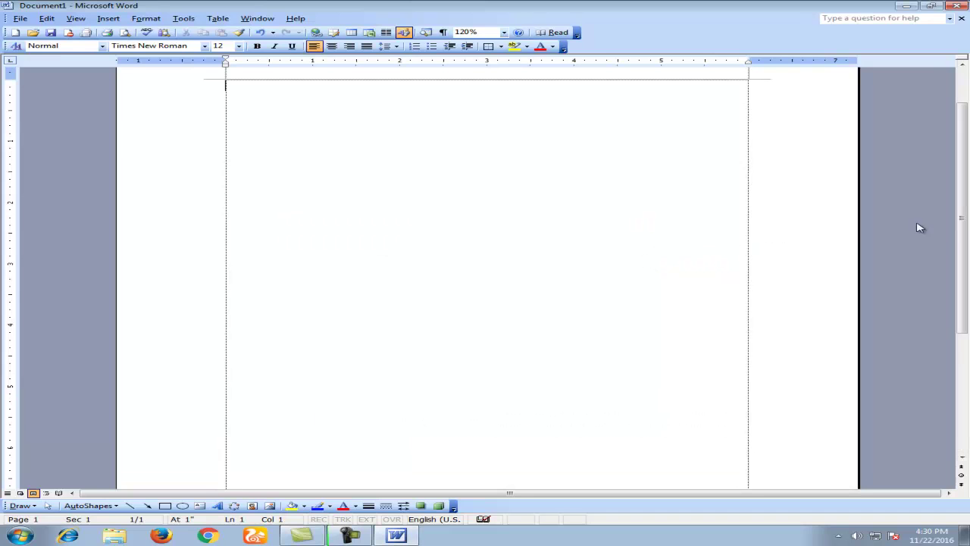
Add Ctrl+Enter page breaks until the document reaches 54 pages, then scroll back up.
drag(961, 214, 950, 131)
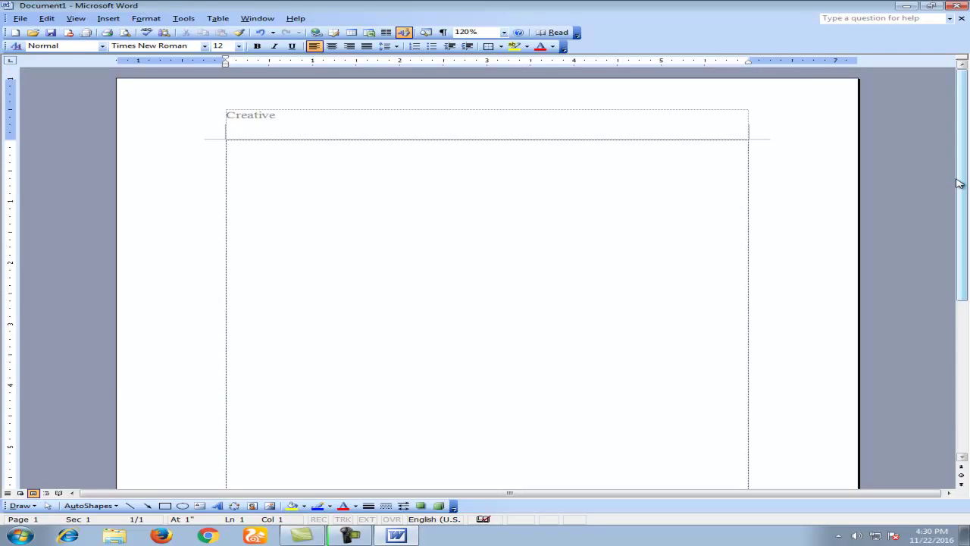
key(ctrl+Return)
key(ctrl+Return)
key(ctrl+Return)
key(ctrl+Return)
key(ctrl+Return)
key(ctrl+Return)
key(ctrl+Return)
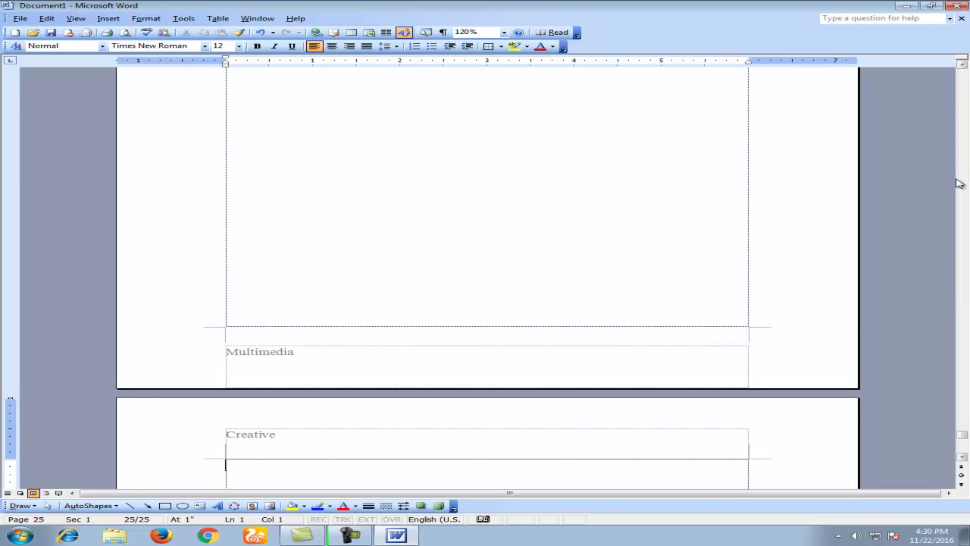
key(ctrl+Return)
key(ctrl+Return)
key(ctrl+Return)
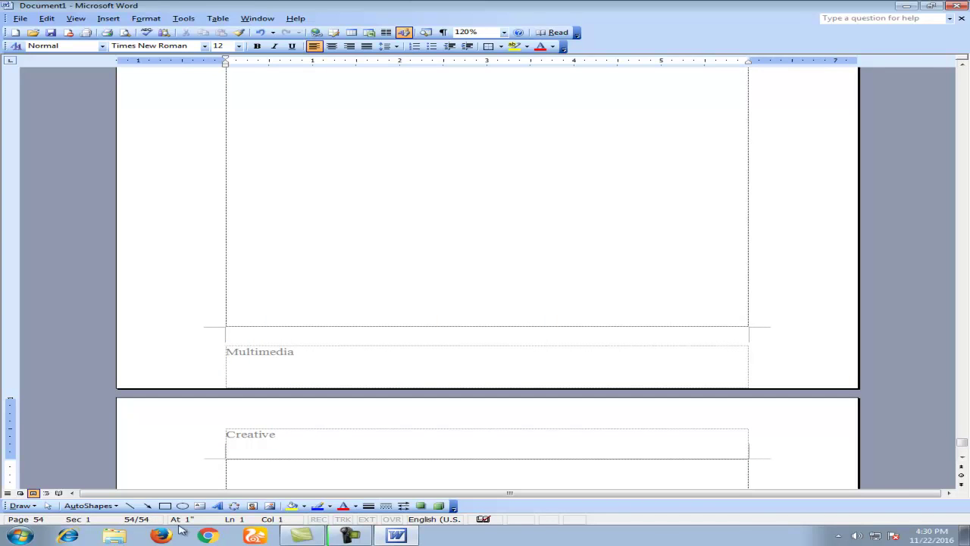
drag(963, 442, 963, 429)
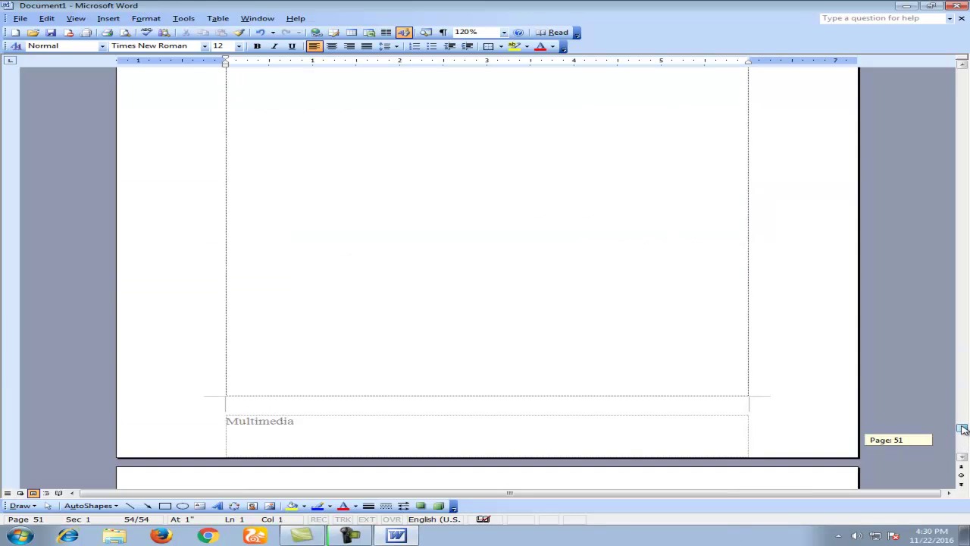
scroll(511, 369, up, 9)
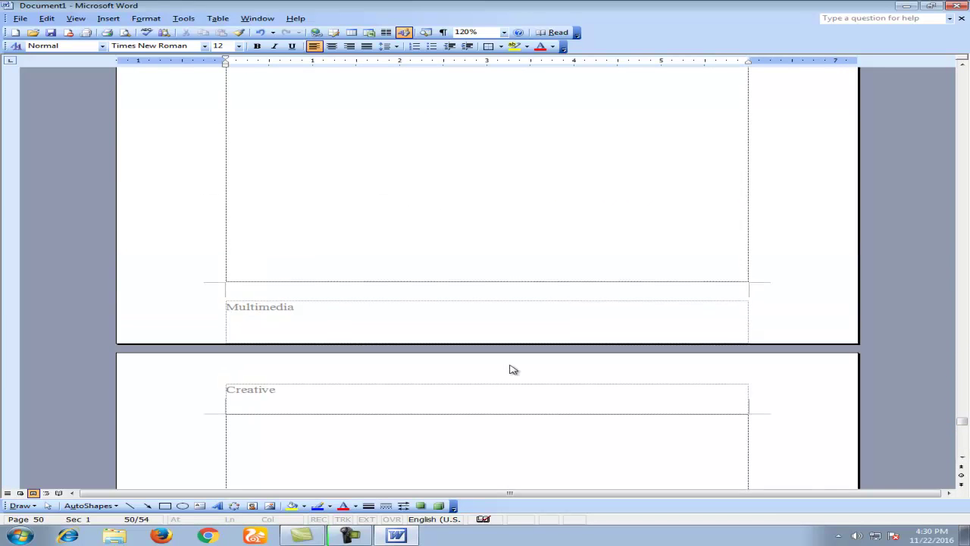
scroll(508, 367, up, 10)
scroll(508, 367, up, 4)
scroll(508, 367, up, 3)
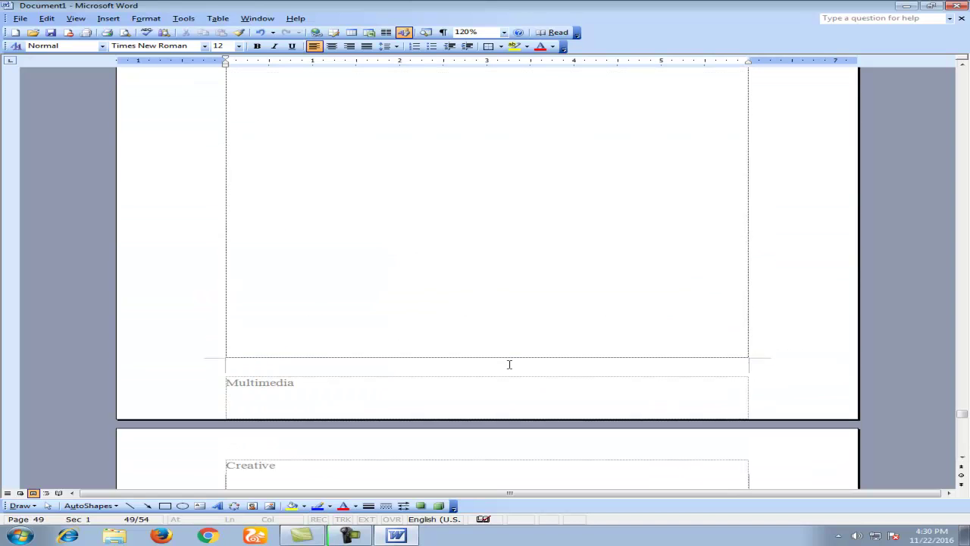
scroll(508, 367, up, 3)
scroll(508, 367, up, 5)
scroll(508, 367, up, 5)
scroll(508, 367, up, 8)
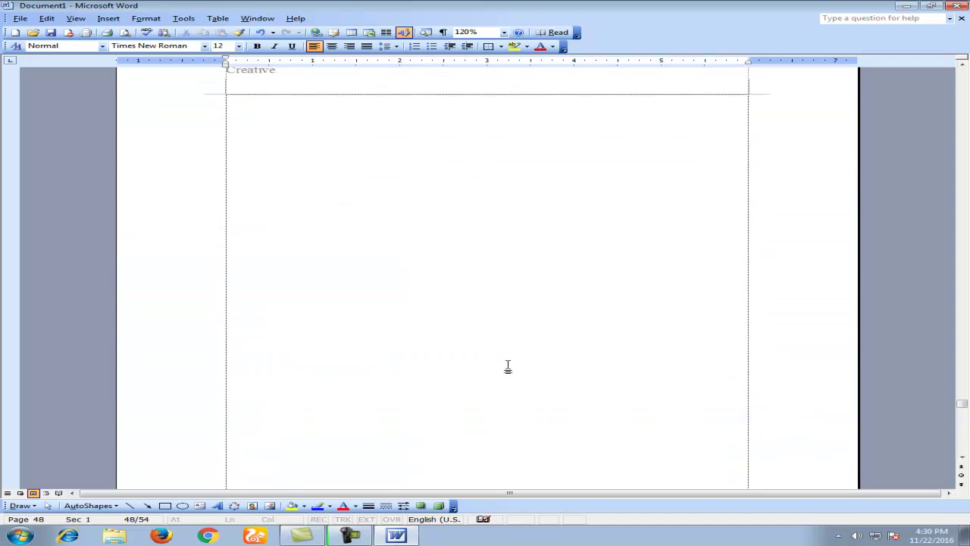
scroll(509, 367, up, 6)
scroll(509, 368, up, 3)
scroll(508, 366, up, 2)
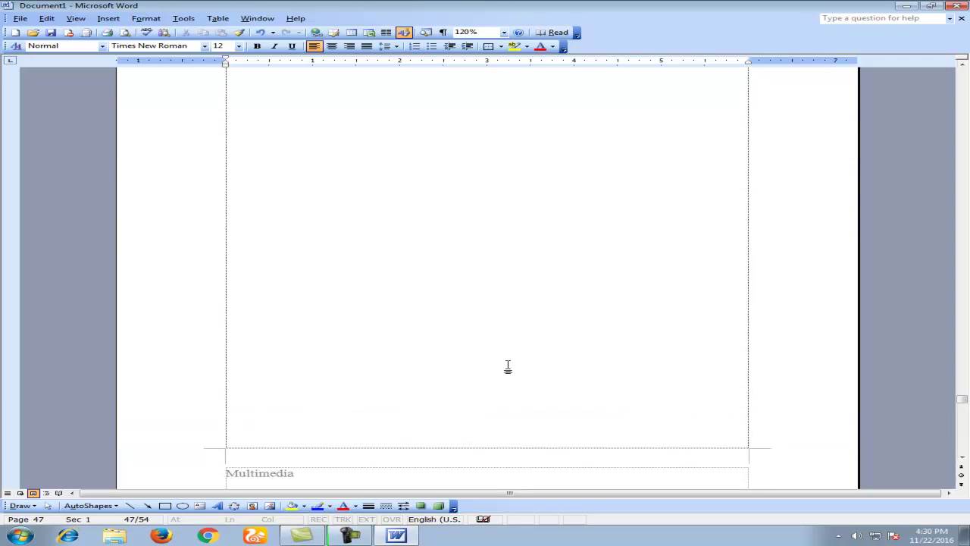
scroll(508, 367, down, 9)
scroll(509, 364, up, 1)
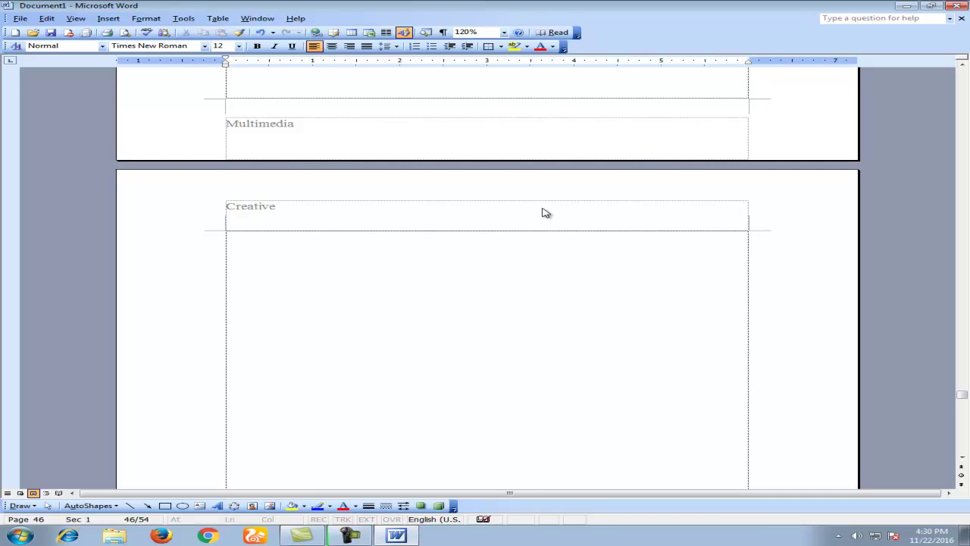
Insert an automatic page number after 'Creative' in the header and scroll to check it.
double_click(404, 217)
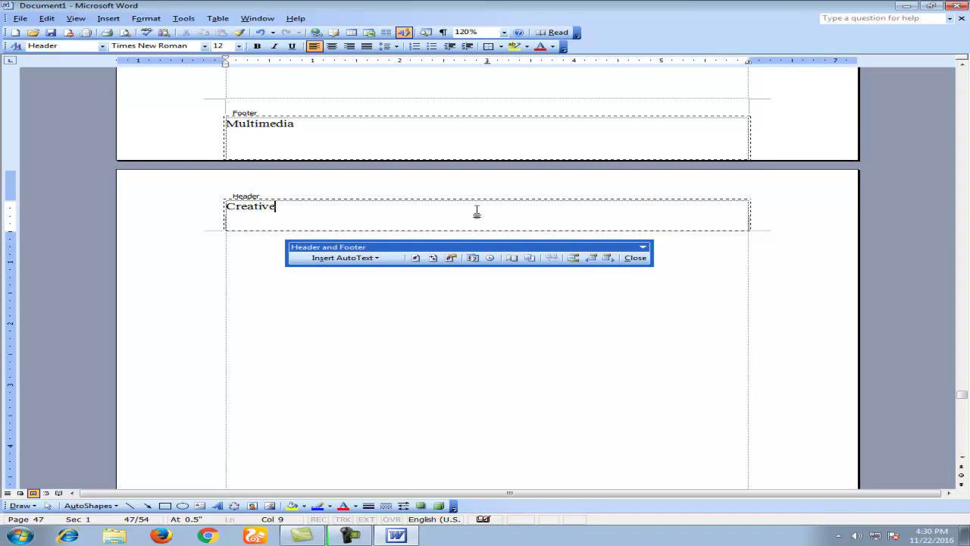
click(416, 259)
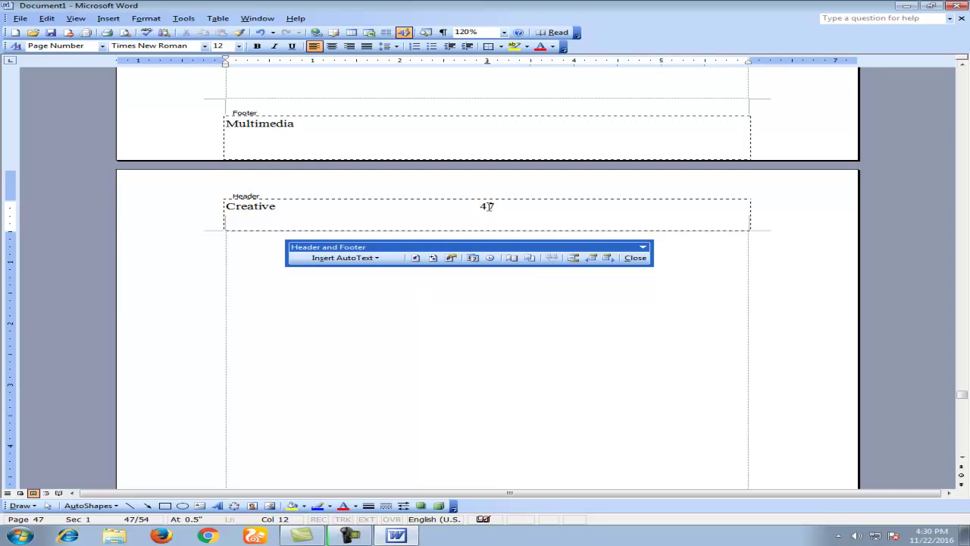
click(635, 257)
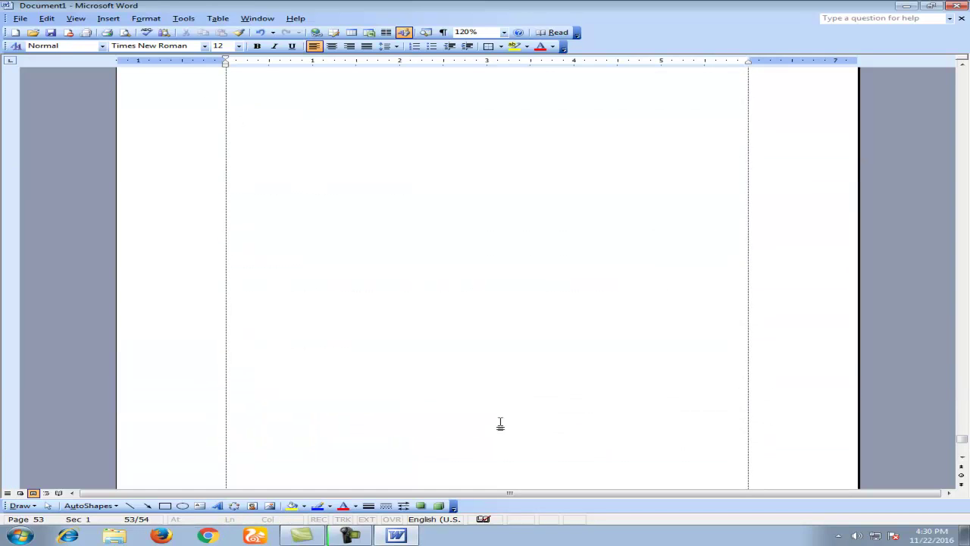
scroll(501, 424, up, 5)
scroll(494, 223, up, 2)
scroll(480, 241, up, 6)
scroll(480, 240, up, 10)
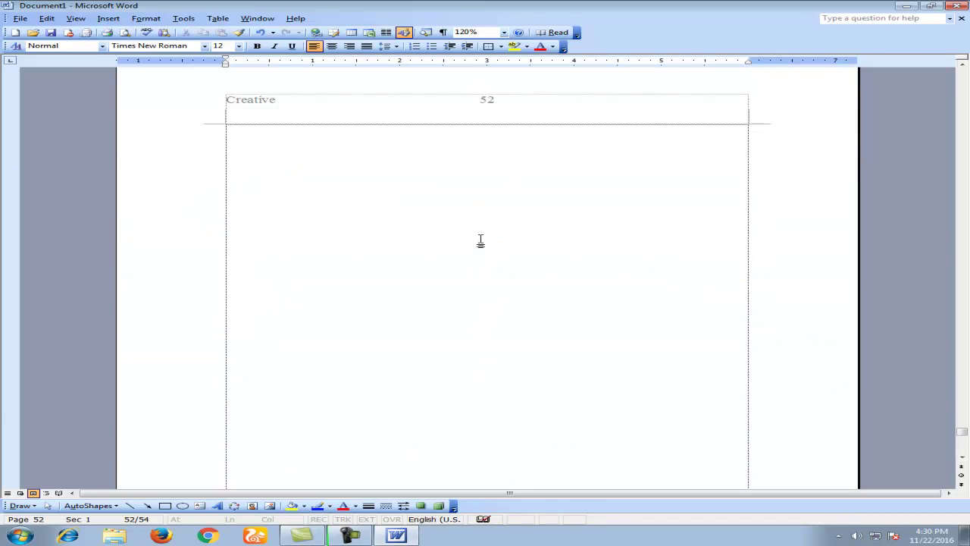
scroll(481, 240, up, 2)
scroll(513, 204, up, 8)
scroll(495, 210, up, 12)
scroll(508, 250, up, 4)
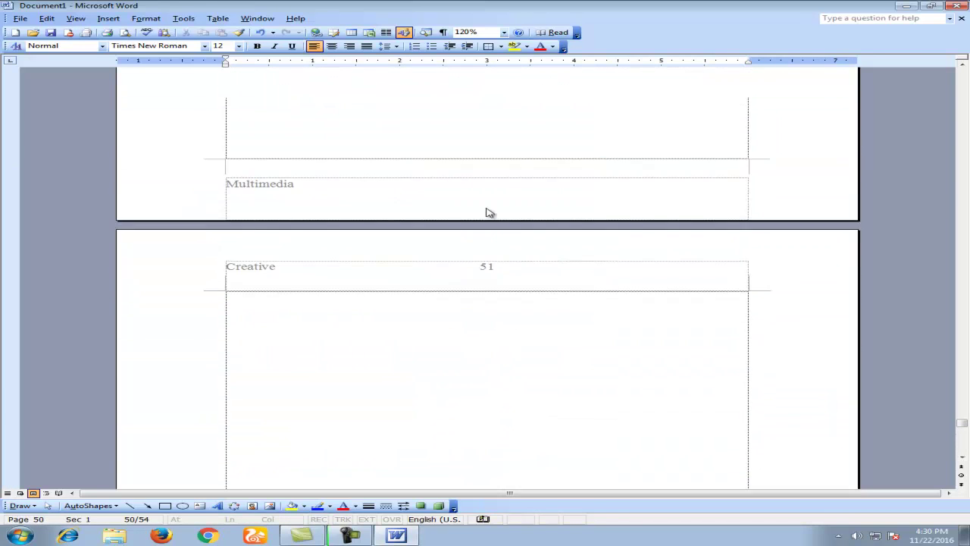
scroll(486, 211, up, 6)
scroll(485, 210, up, 16)
scroll(485, 95, up, 1)
scroll(493, 149, up, 1)
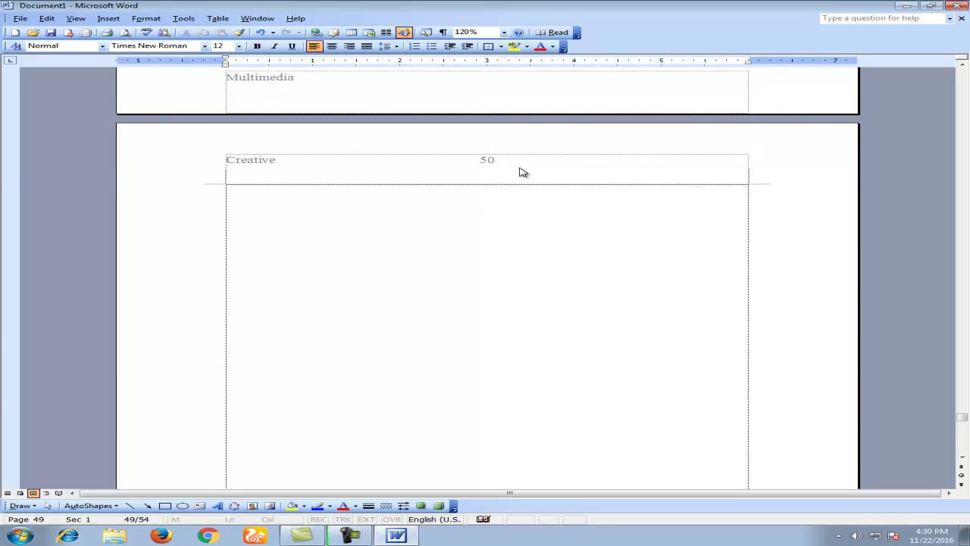
Extend the header number to page-of-total format, e.g. 'Creative 49-54'.
double_click(520, 168)
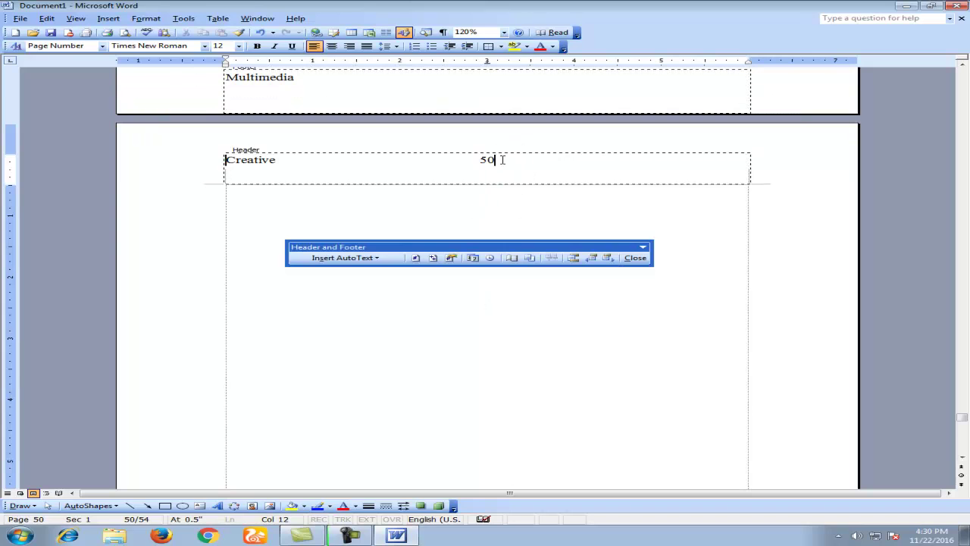
text(-)
click(432, 258)
click(635, 258)
scroll(496, 235, up, 5)
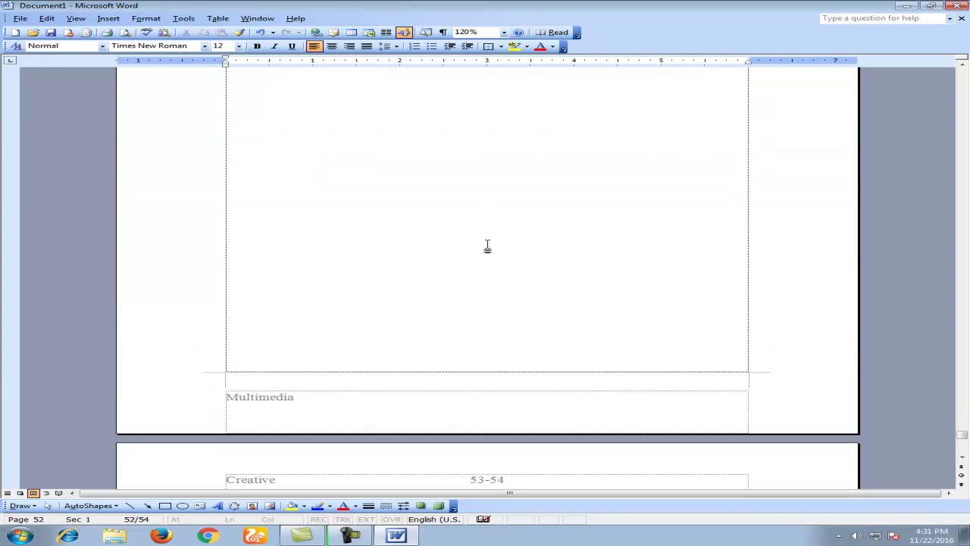
scroll(488, 245, up, 15)
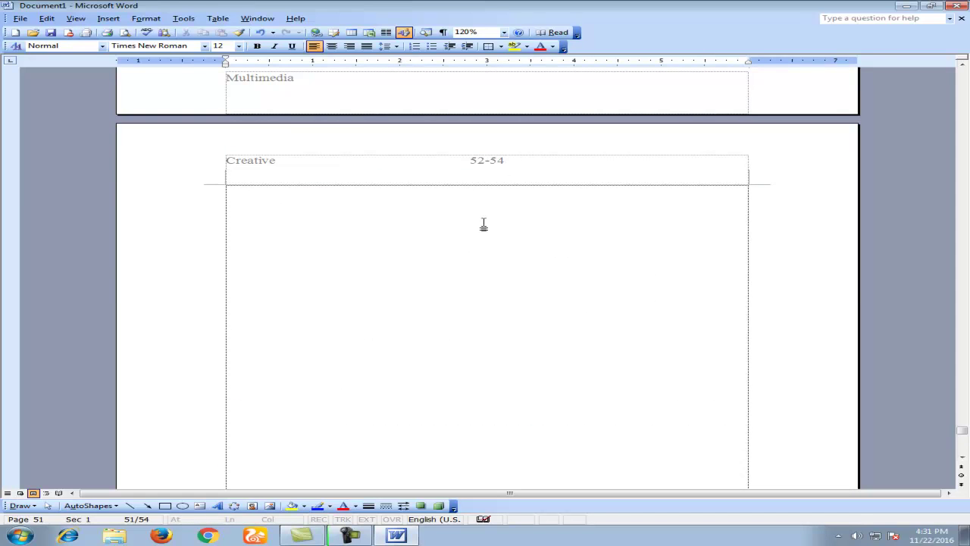
scroll(485, 227, up, 5)
scroll(485, 227, up, 20)
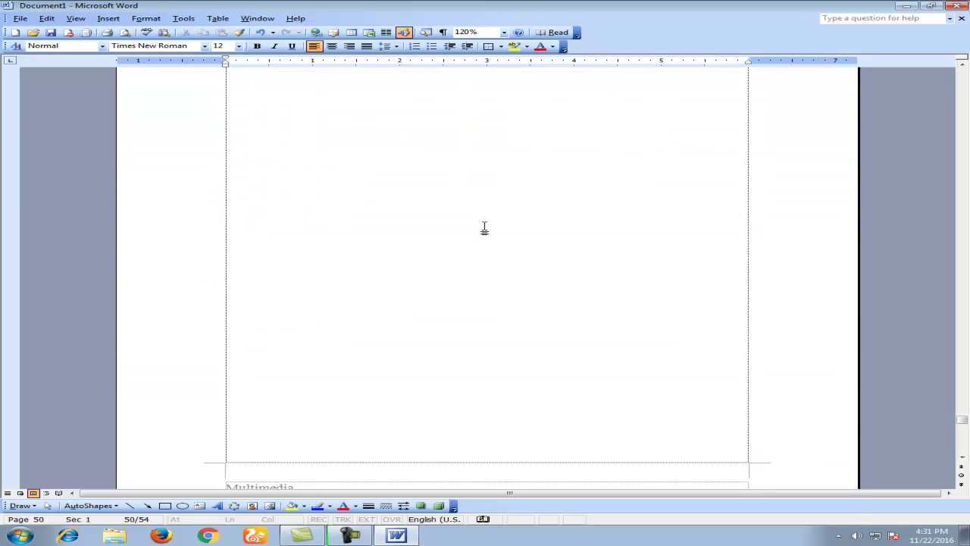
scroll(485, 228, up, 8)
scroll(484, 227, up, 18)
scroll(380, 246, up, 5)
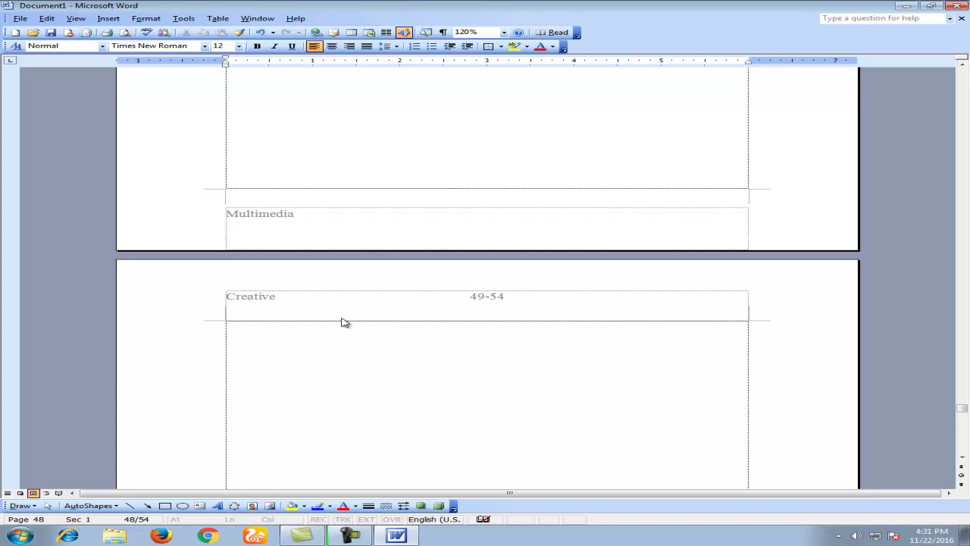
Delete the 'Creative 49-54' header text and the 'Multimedia' footer text.
double_click(537, 314)
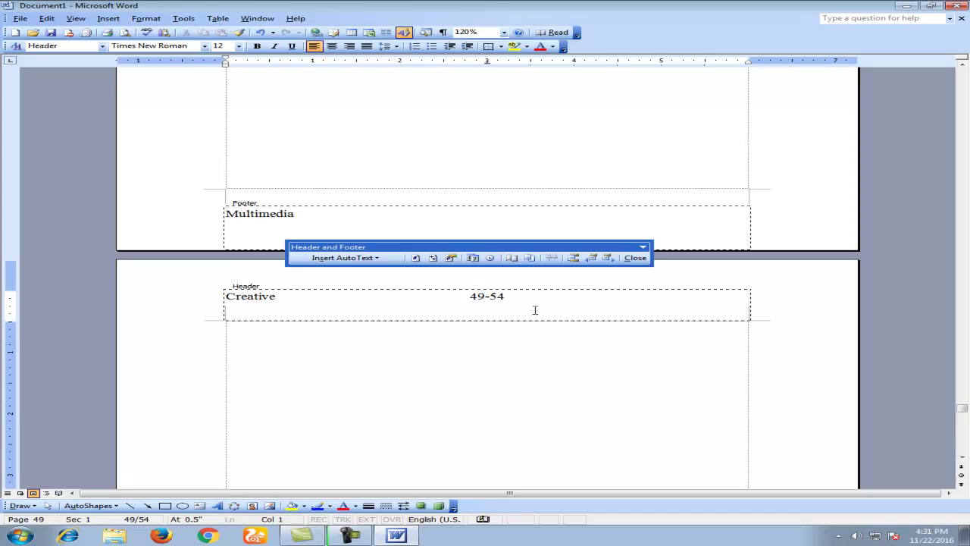
drag(541, 296, 64, 296)
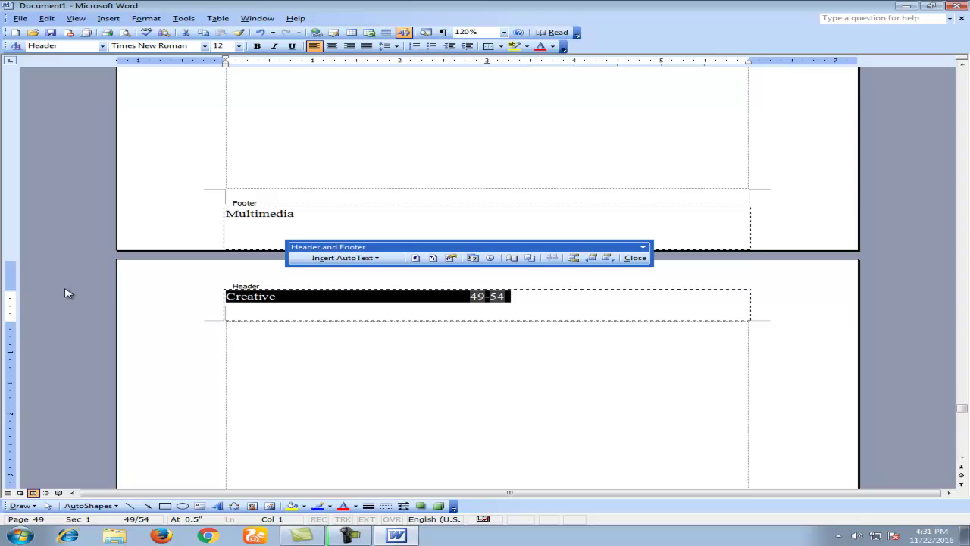
key(Delete)
drag(304, 216, 192, 215)
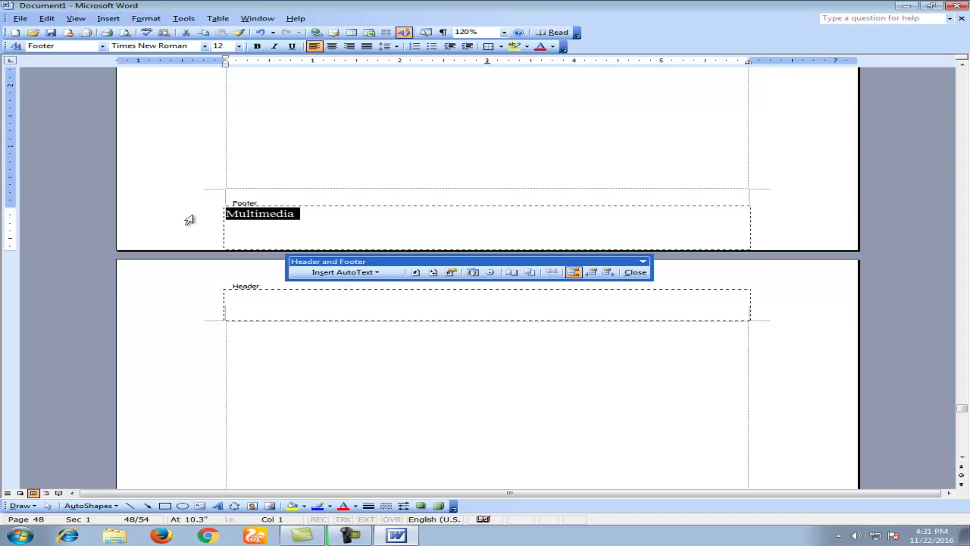
key(Delete)
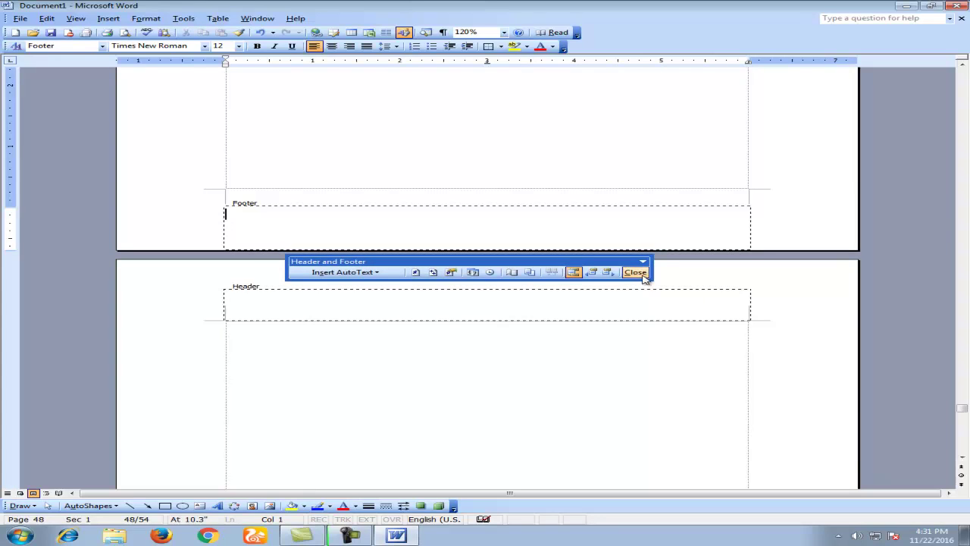
click(643, 273)
Return to the top of page 1.
scroll(530, 341, down, 5)
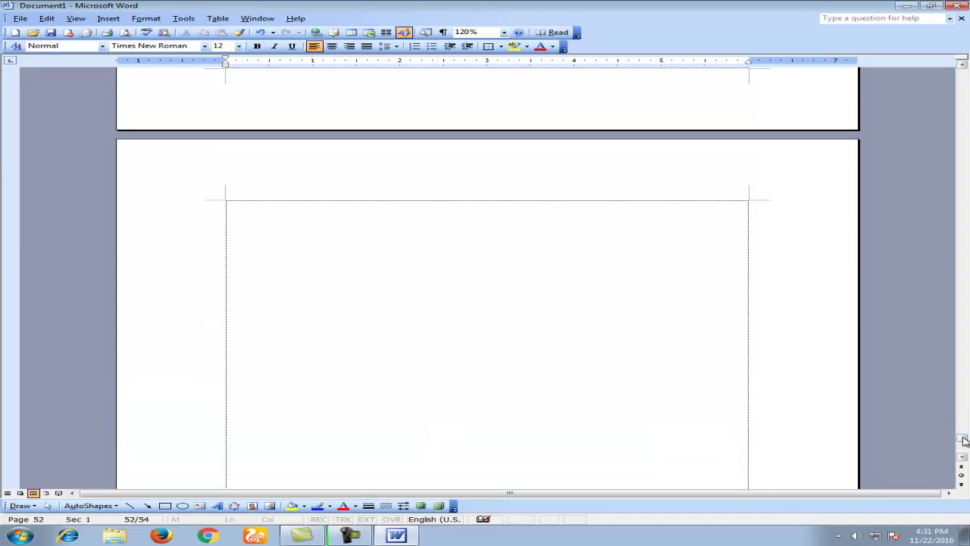
drag(963, 438, 963, 72)
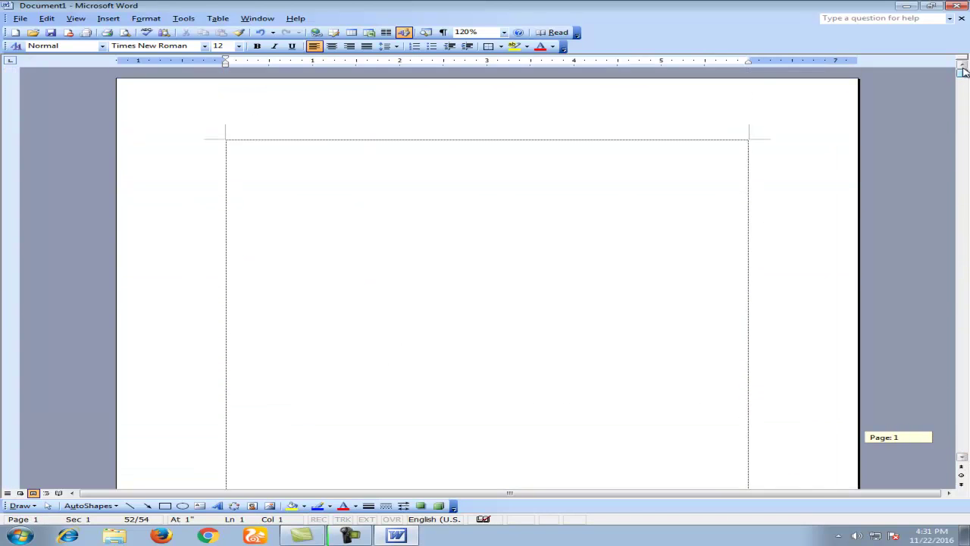
click(301, 191)
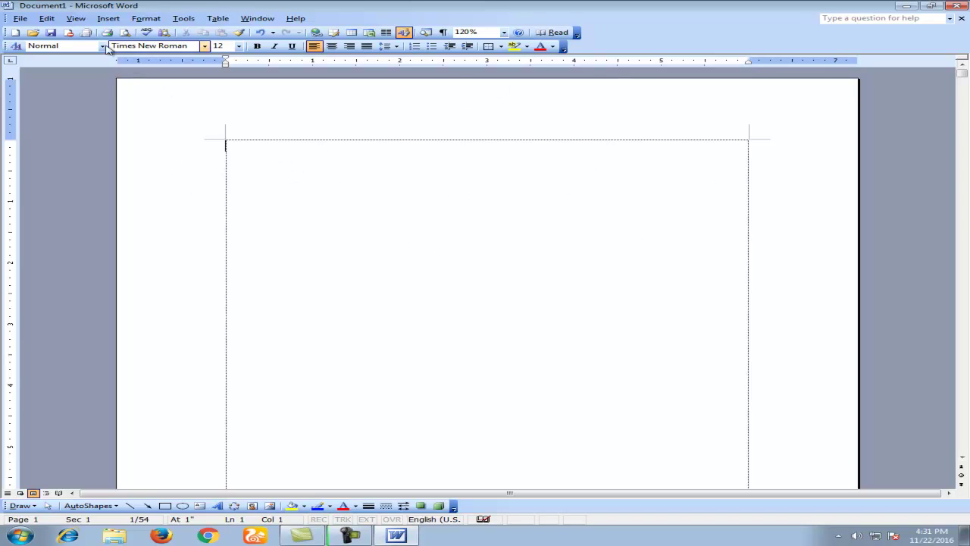
click(66, 21)
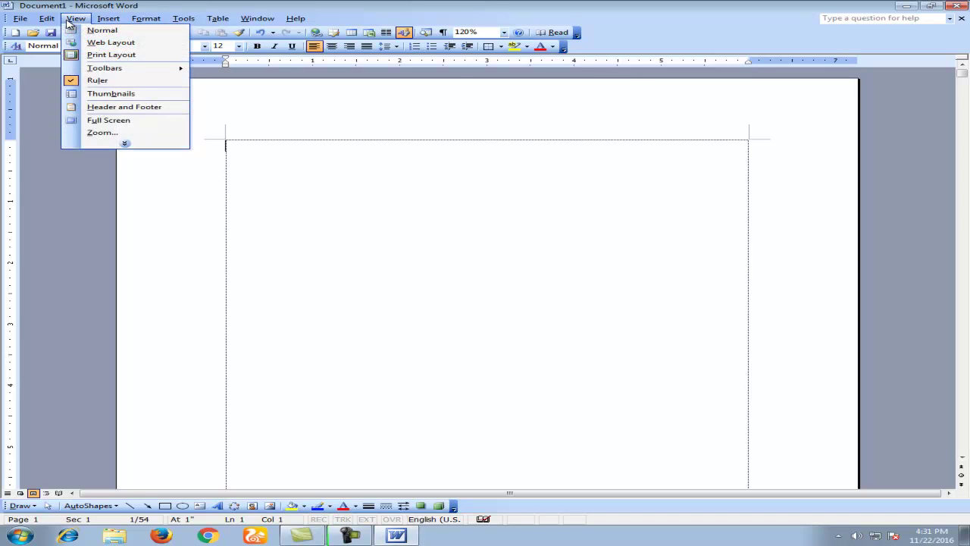
click(106, 121)
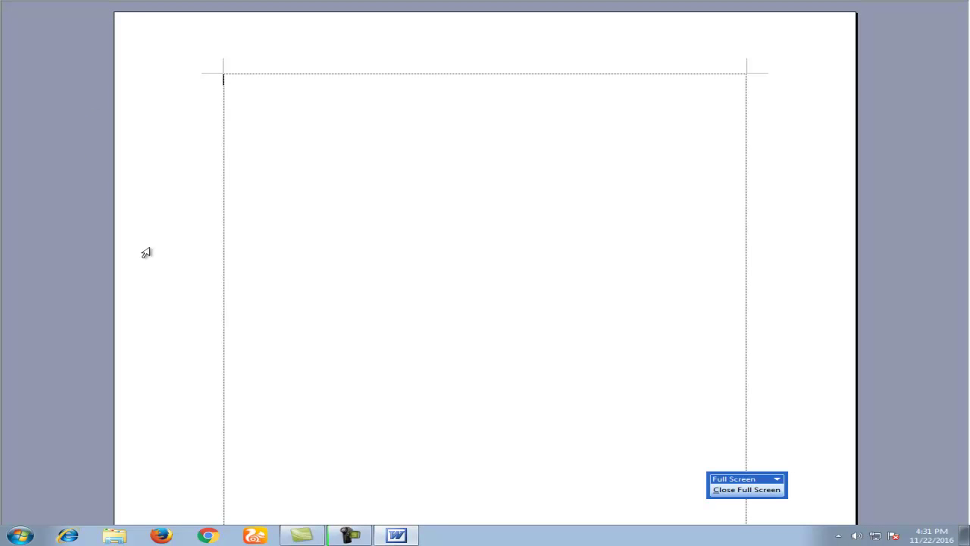
click(770, 493)
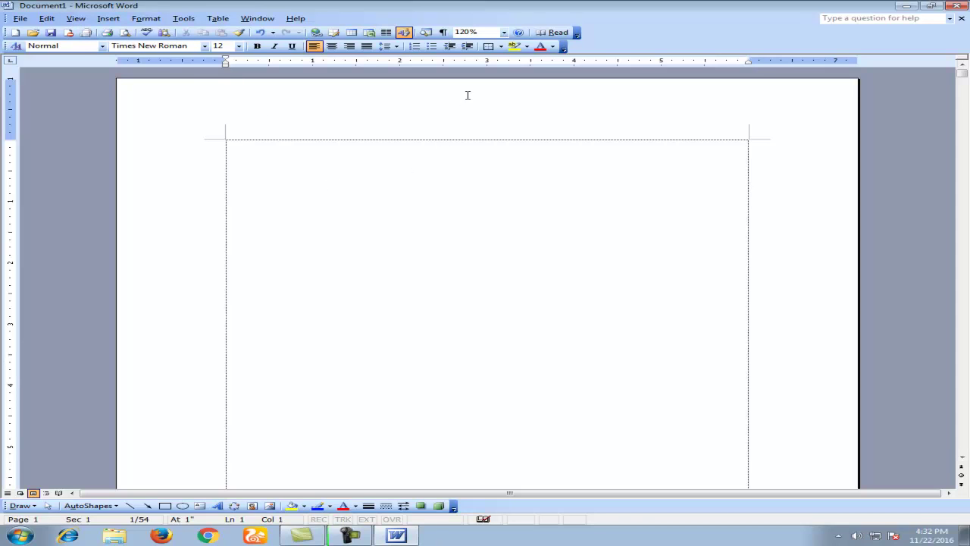
Set the zoom to 75% in the View > Zoom dialog.
click(504, 33)
click(504, 32)
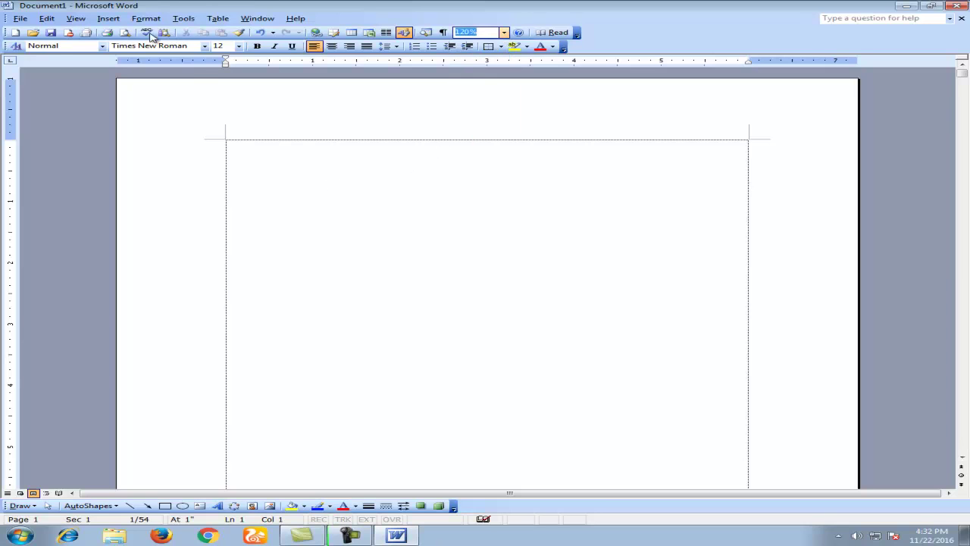
click(76, 18)
click(99, 134)
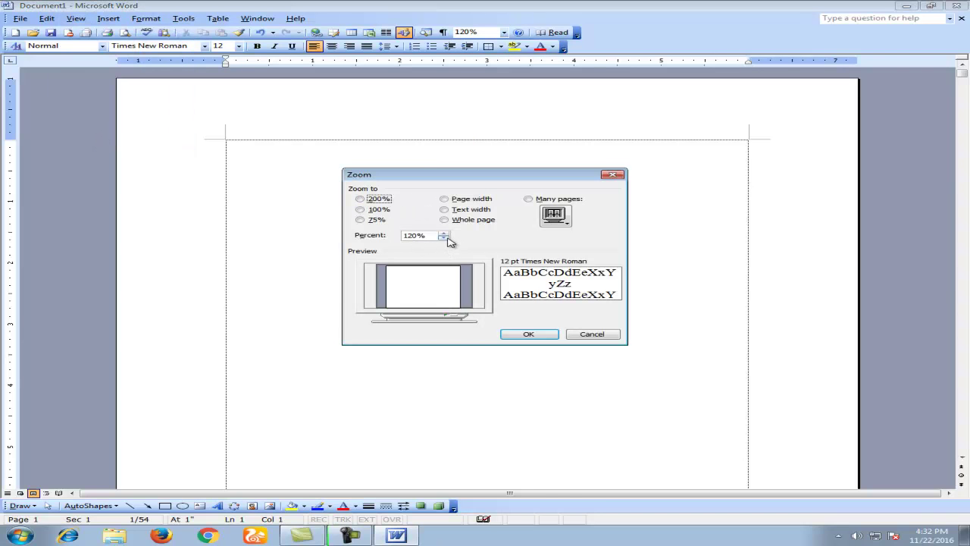
click(445, 232)
click(445, 233)
click(445, 233)
click(445, 233)
click(445, 233)
click(445, 232)
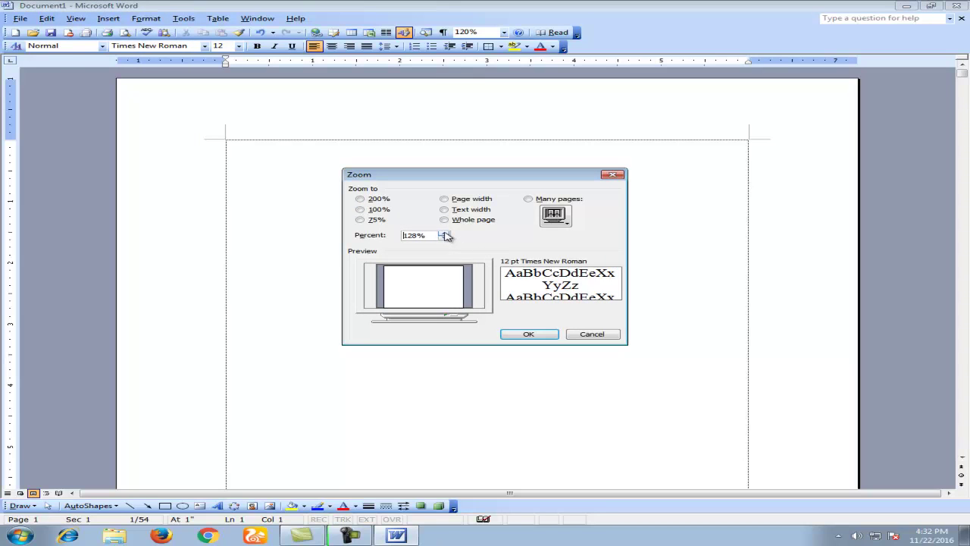
click(374, 212)
click(373, 201)
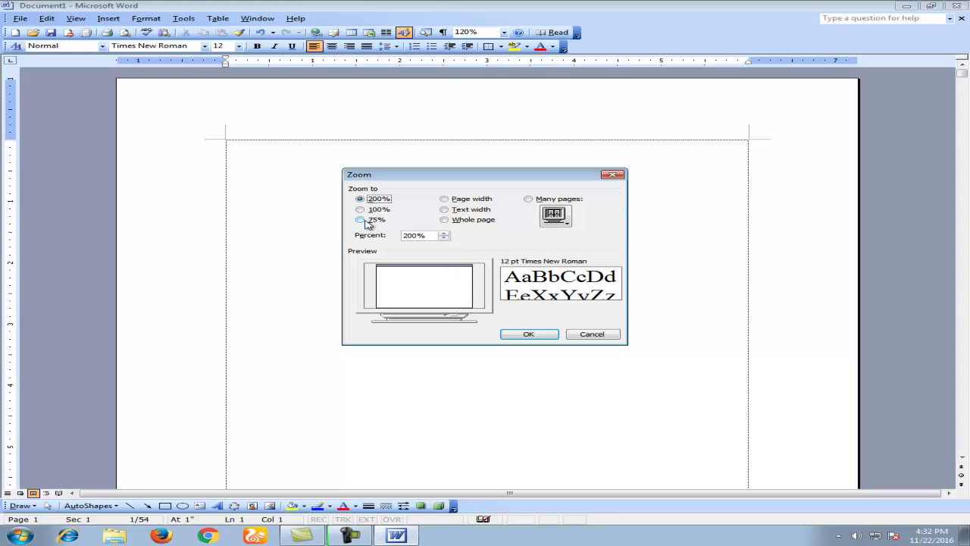
click(372, 220)
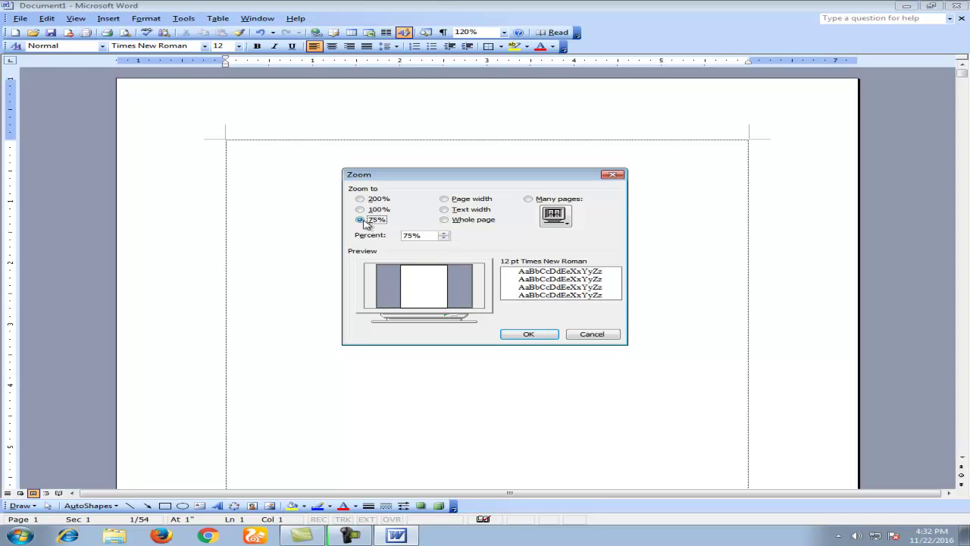
click(527, 336)
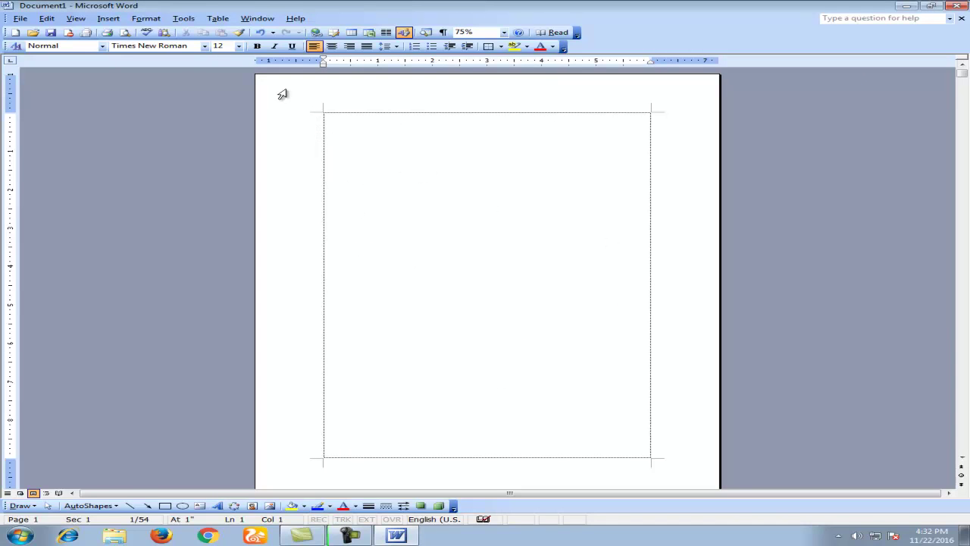
click(504, 33)
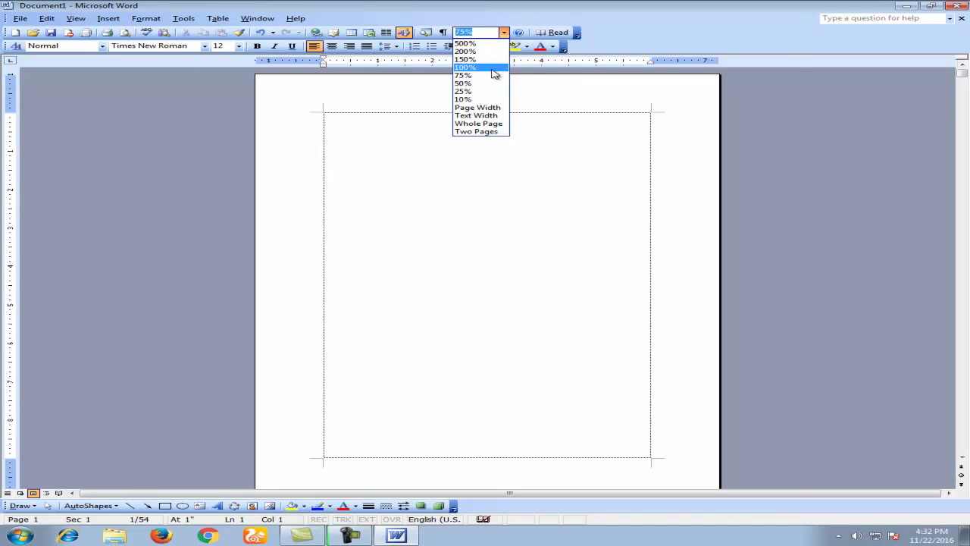
Zoom to 200%, then to 500% from the Zoom box list.
click(465, 51)
click(503, 33)
click(465, 51)
click(504, 33)
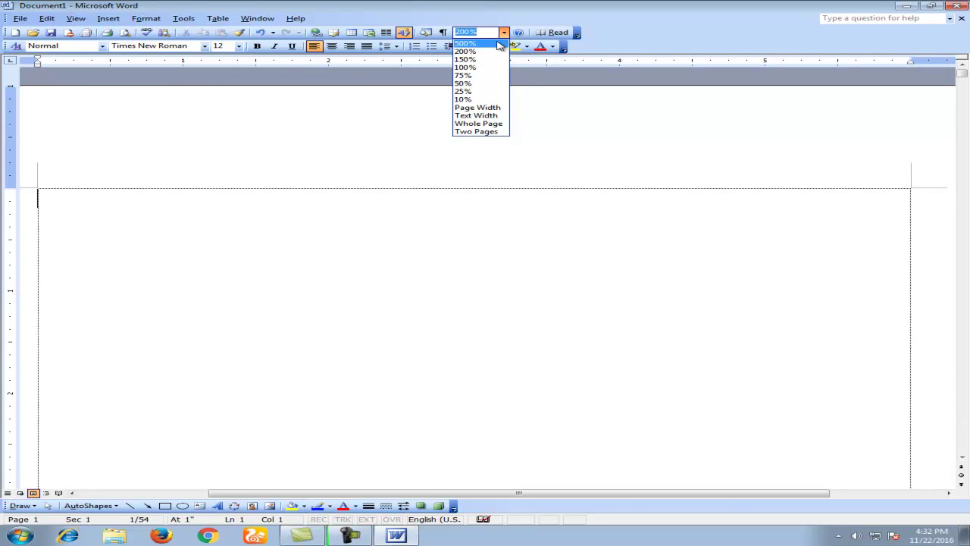
click(485, 42)
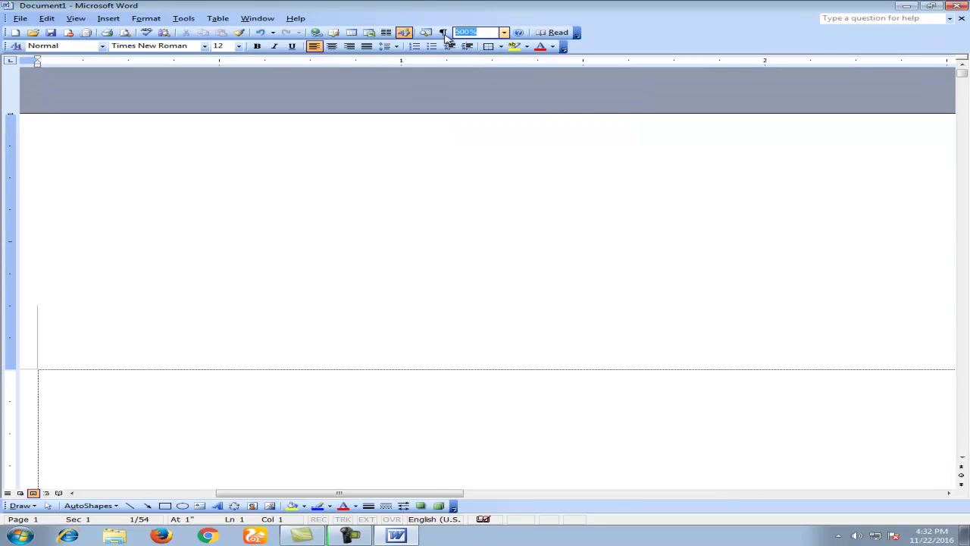
Try a 10000% zoom and dismiss the 10-500 limit warning.
click(492, 32)
key(Return)
text(10000)
key(Return)
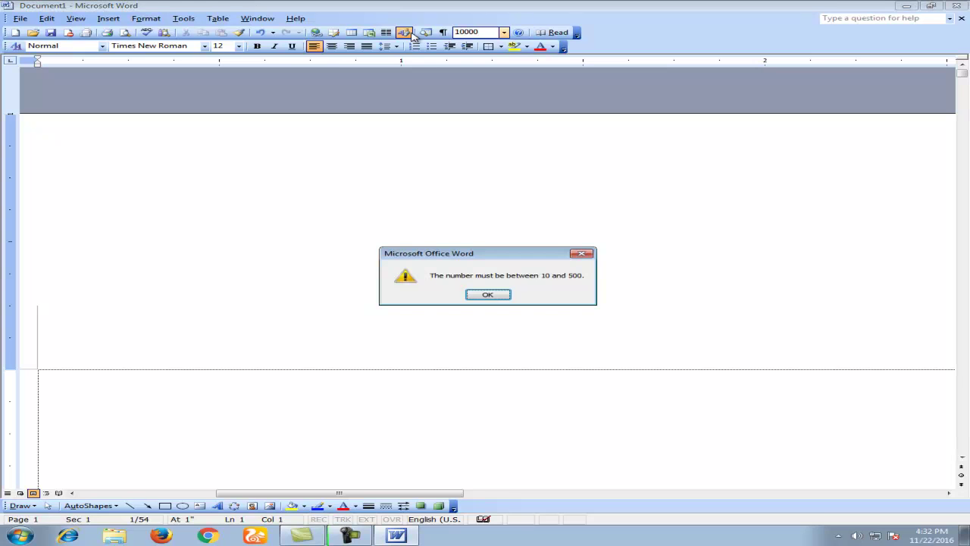
drag(485, 256, 467, 210)
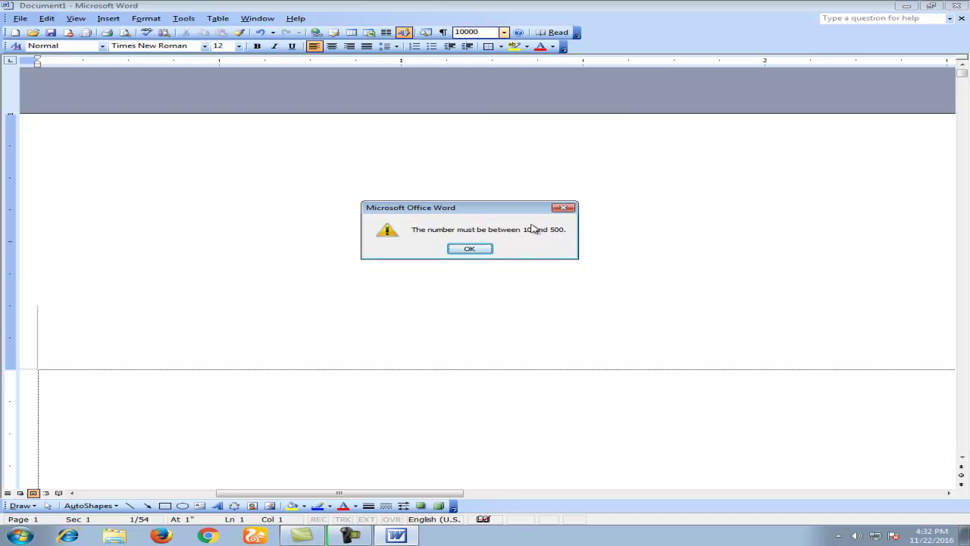
drag(498, 210, 540, 173)
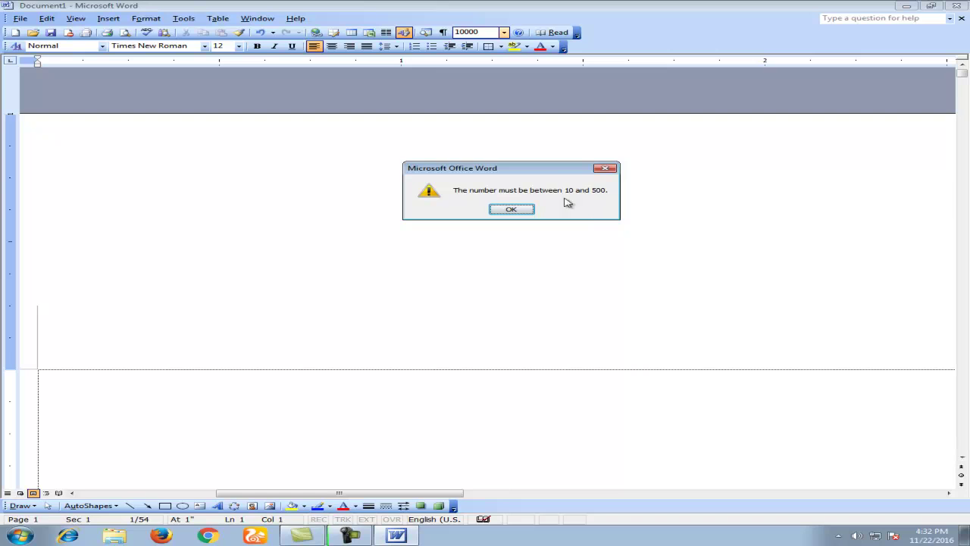
click(500, 211)
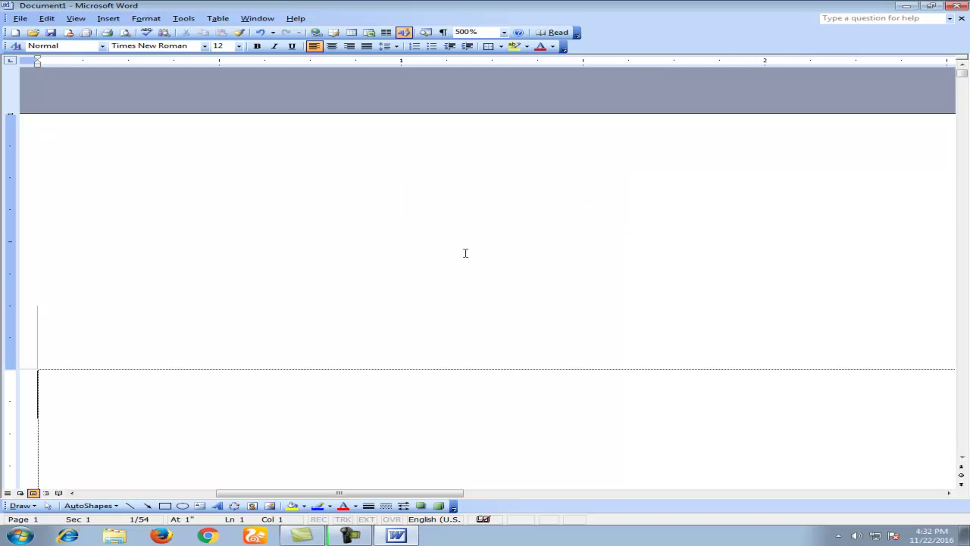
Choose 100% from the Zoom box dropdown.
click(485, 33)
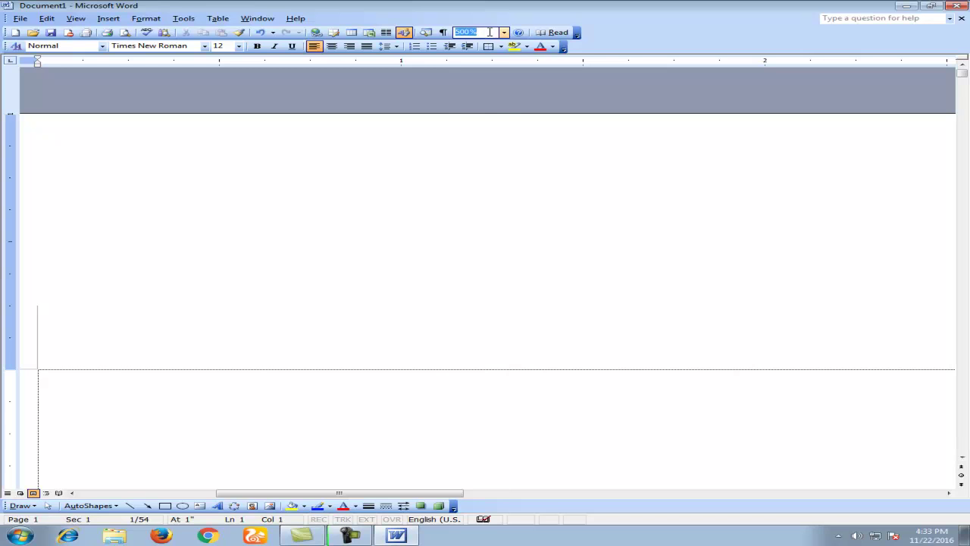
click(504, 33)
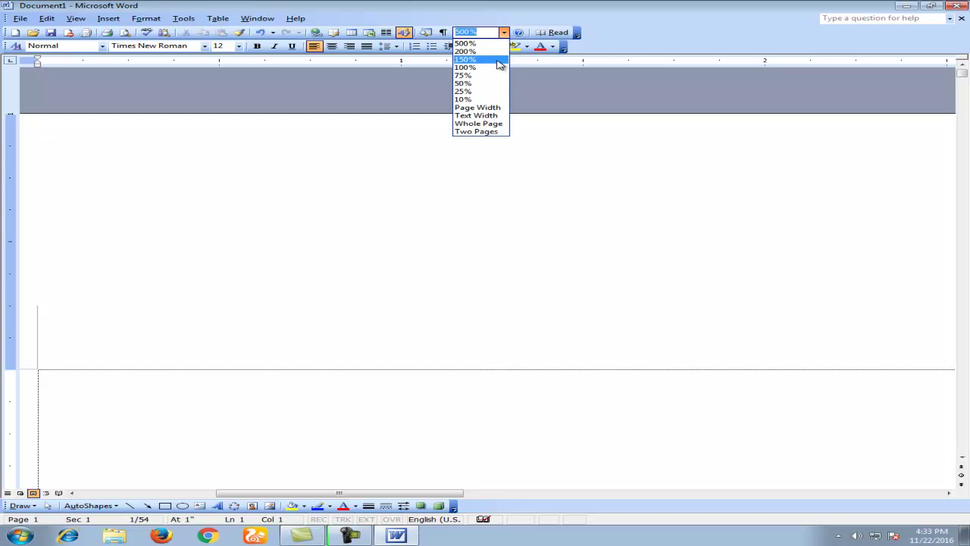
click(497, 70)
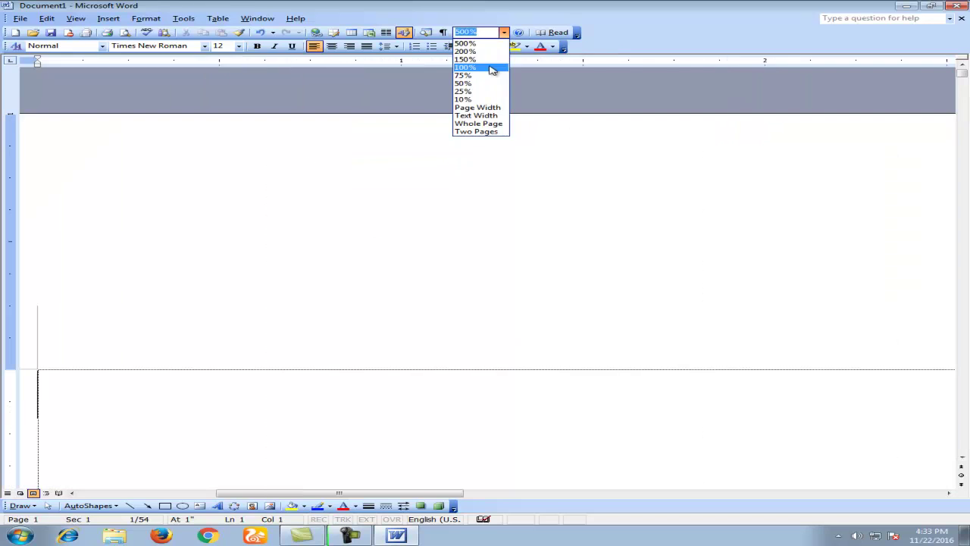